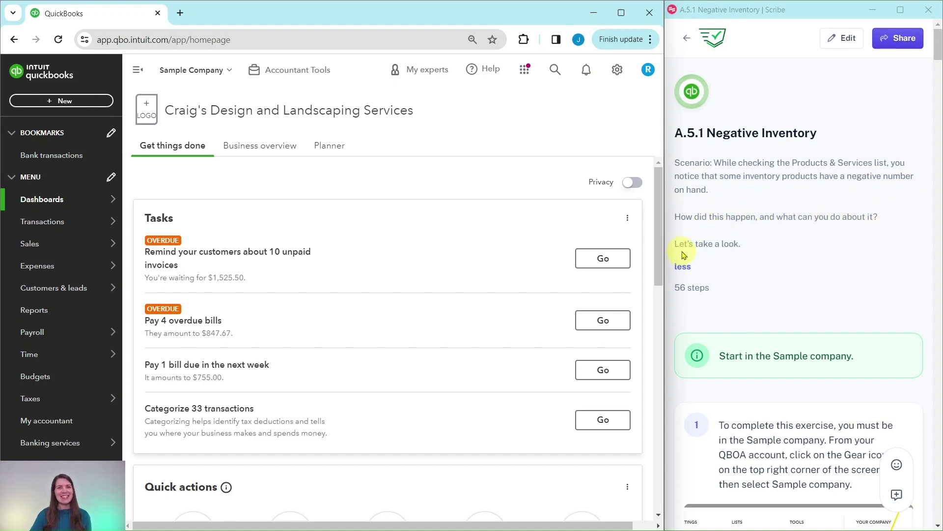
# Follow the negative inventory guide and open the sample company's Products and services list
pyautogui.scroll(-3, 795, 322)
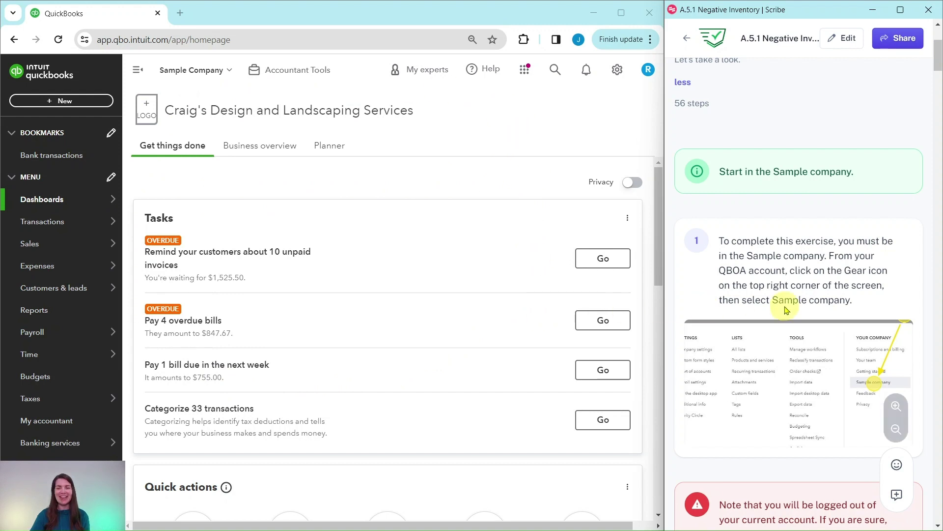
pyautogui.scroll(-3, 791, 308)
pyautogui.scroll(-10, 791, 308)
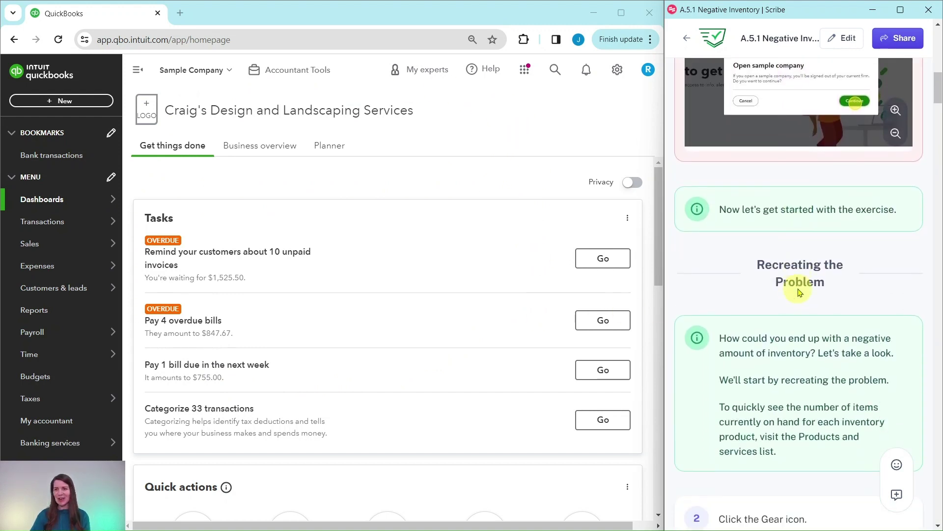
pyautogui.scroll(-3, 799, 286)
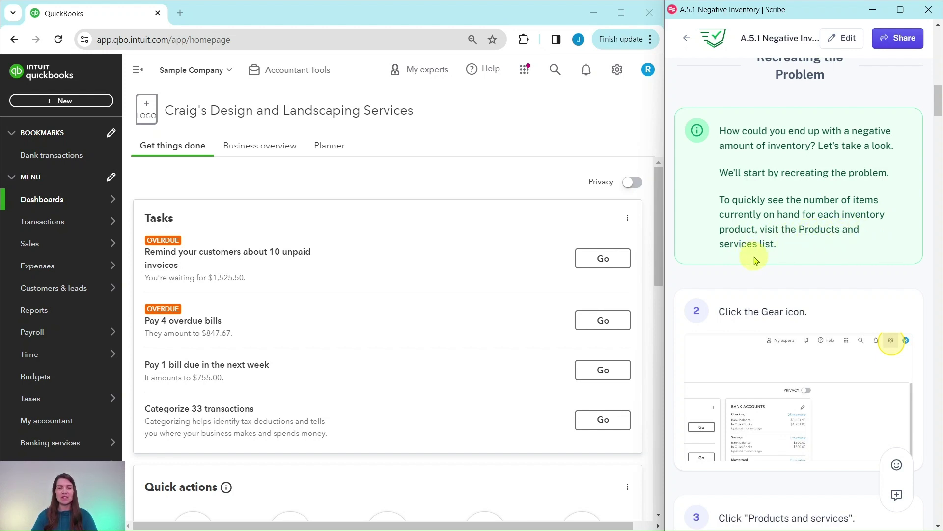
pyautogui.scroll(-5, 760, 244)
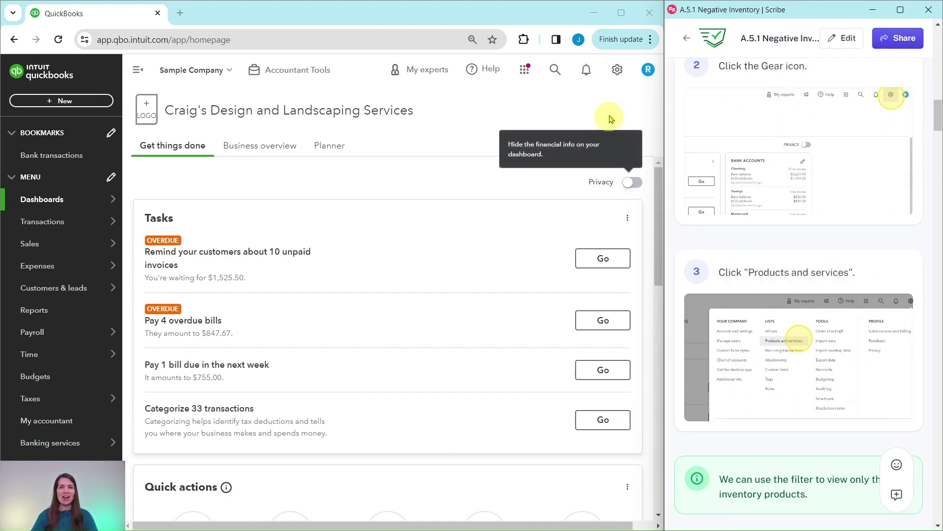
pyautogui.click(615, 72)
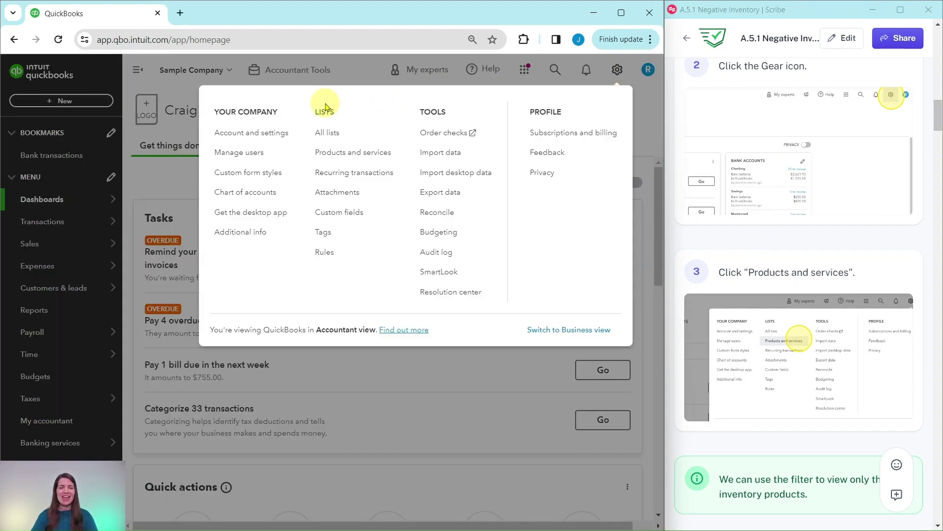
pyautogui.click(339, 161)
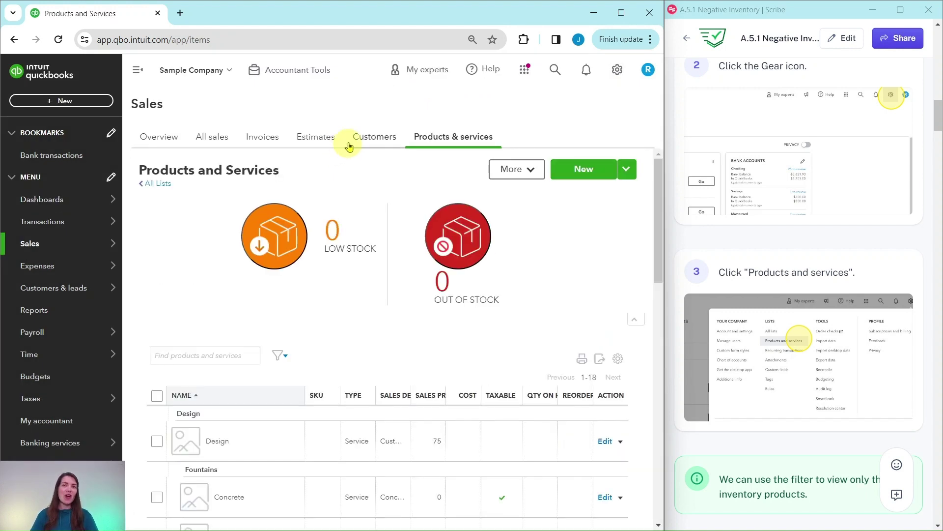
pyautogui.moveTo(42, 244)
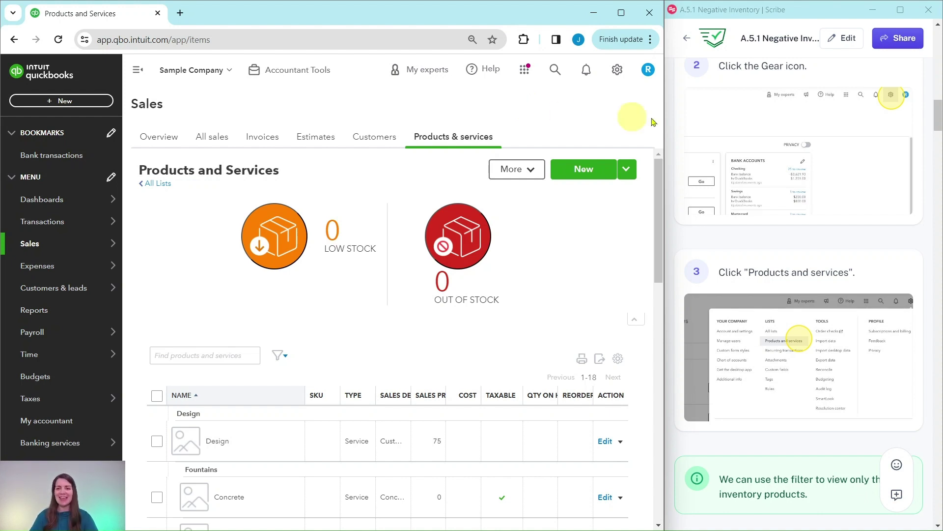
# Filter the products and services list by type Inventory and view the quantities on hand
pyautogui.scroll(-8, 763, 121)
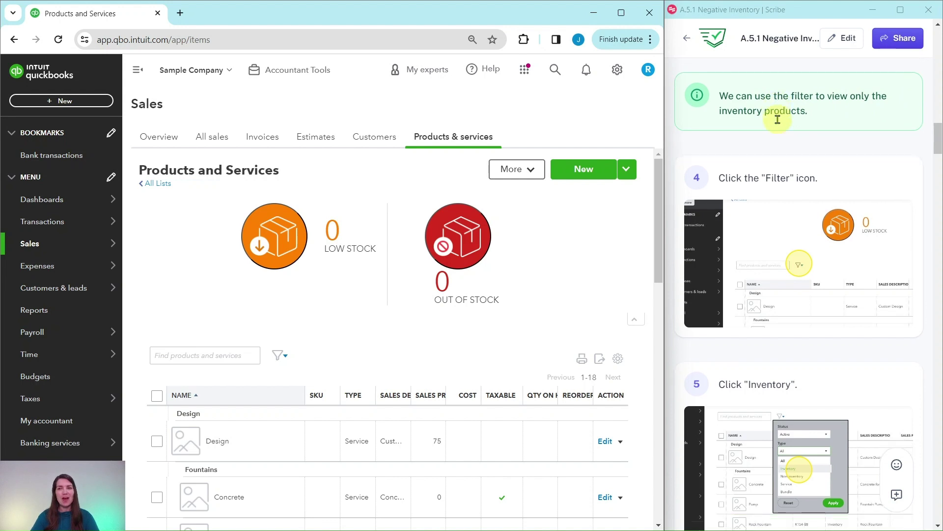
pyautogui.scroll(-3, 776, 125)
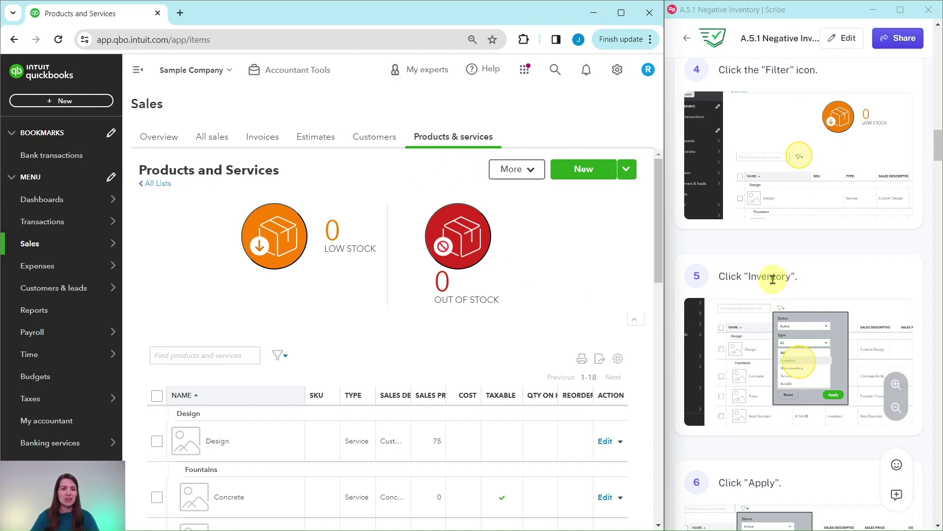
pyautogui.click(280, 359)
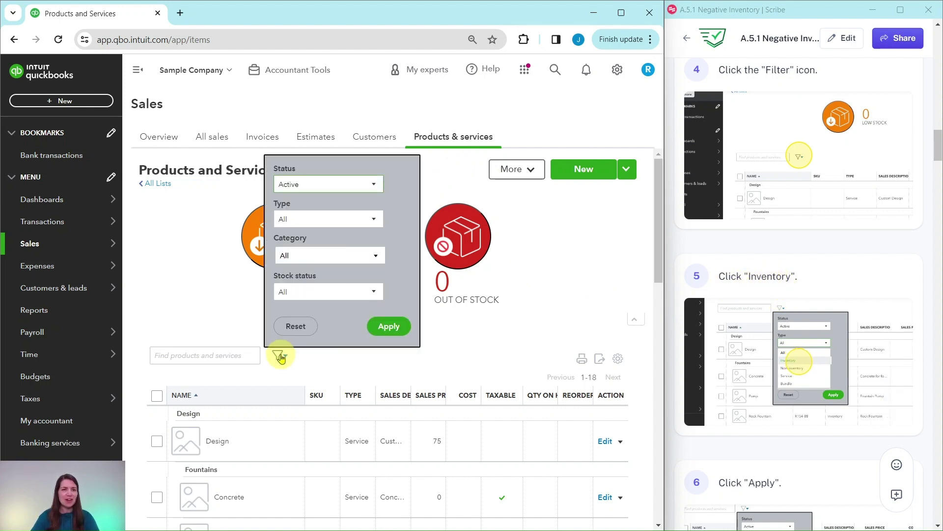
pyautogui.click(287, 220)
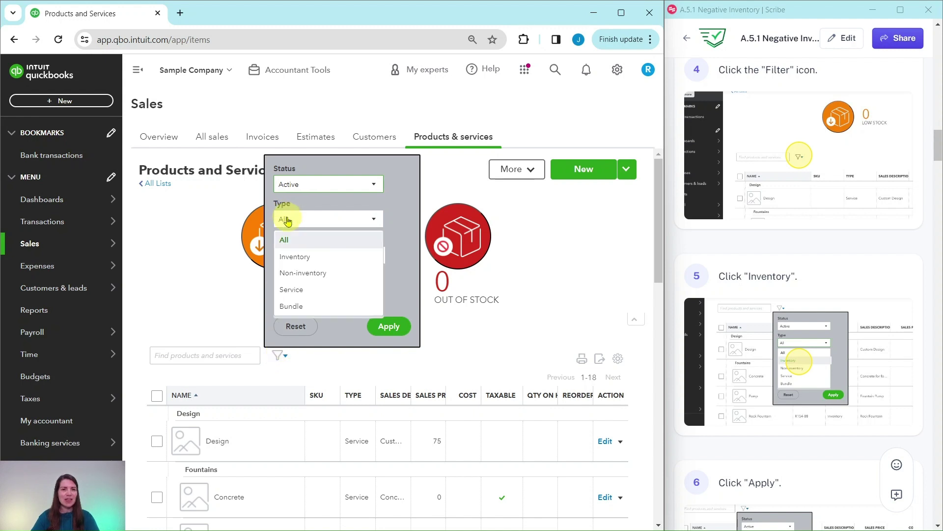
pyautogui.click(289, 257)
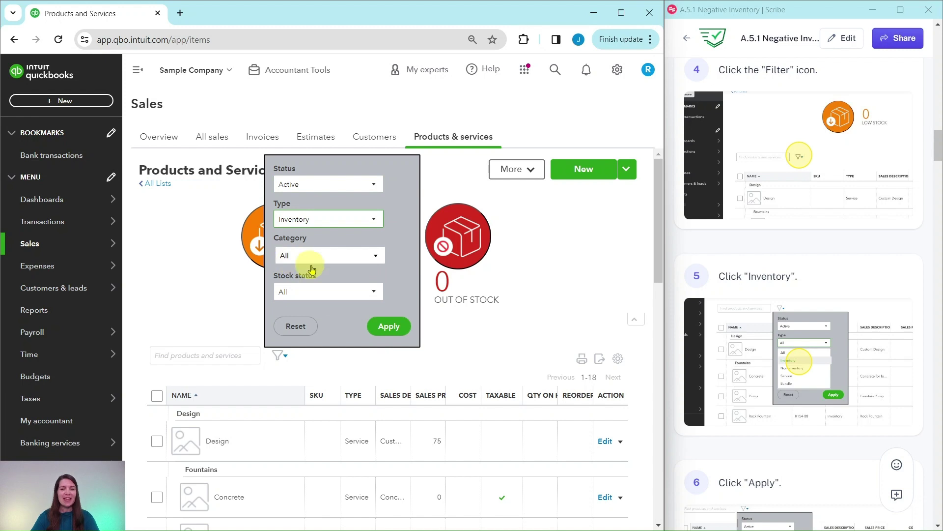
pyautogui.click(387, 327)
pyautogui.scroll(-3, 521, 324)
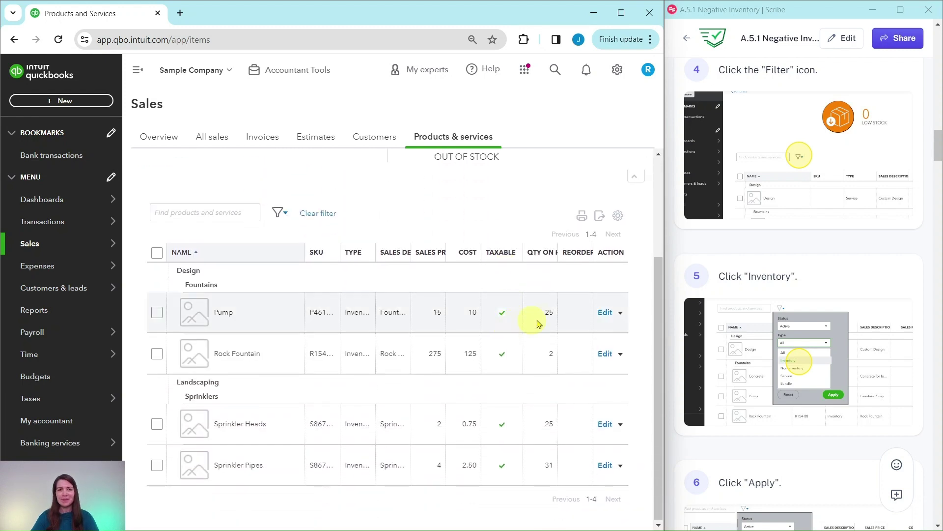
# Read the guide's instructions on replenishing rock fountains and start a new vendor expense
pyautogui.scroll(-10, 775, 321)
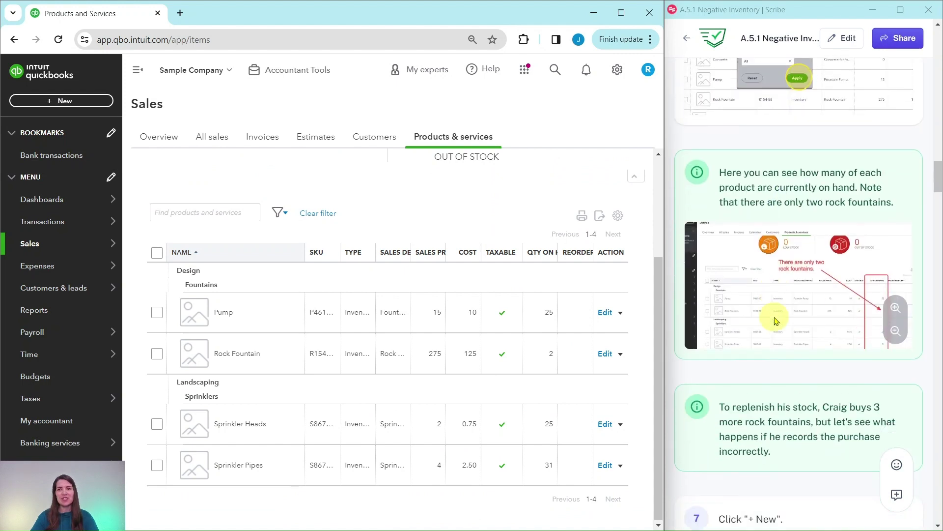
pyautogui.scroll(-1, 775, 320)
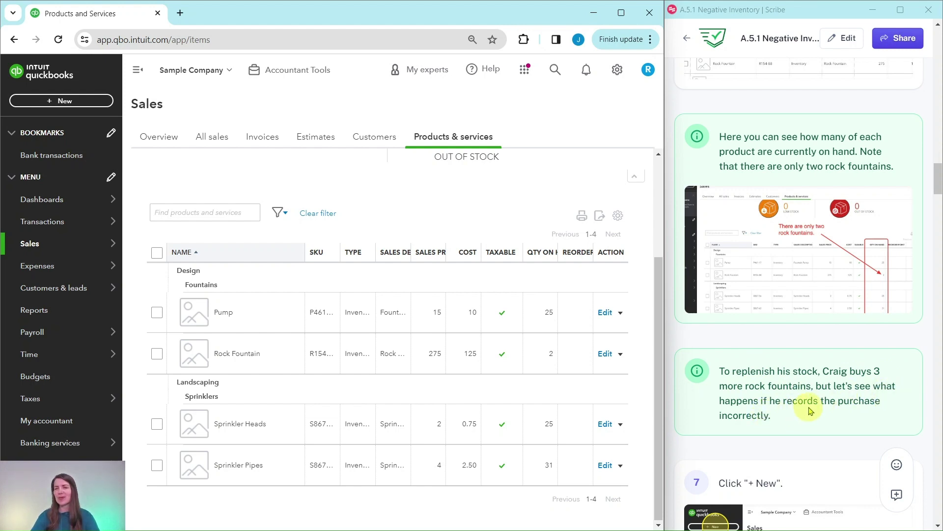
pyautogui.scroll(-8, 835, 412)
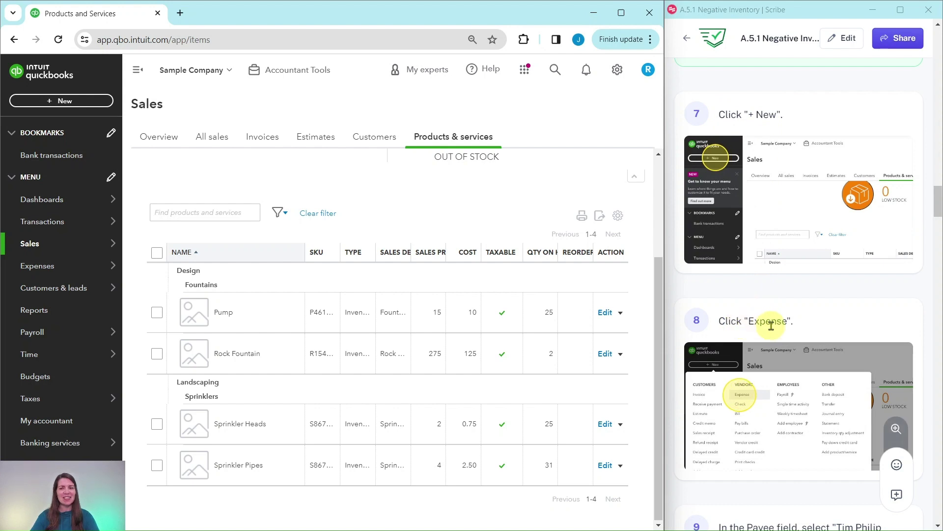
pyautogui.click(63, 104)
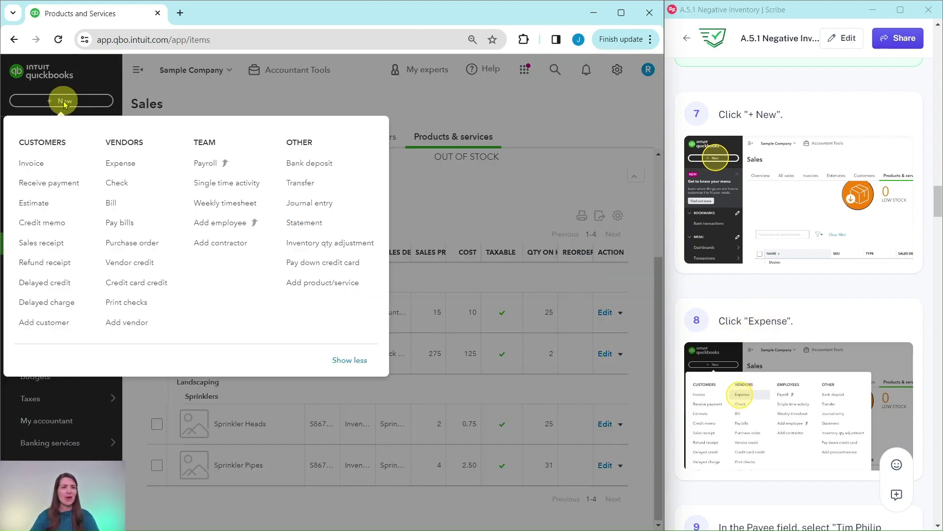
pyautogui.click(120, 168)
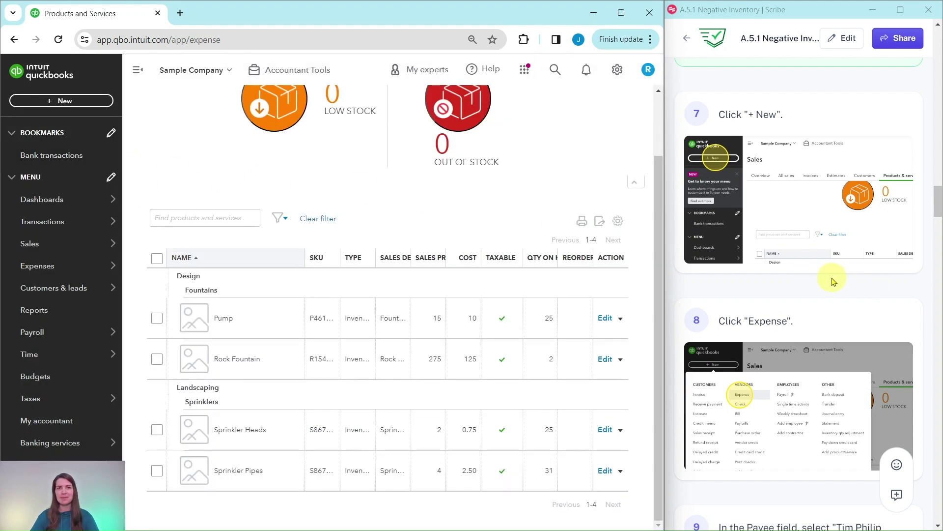
# Set the expense's payee to the vendor Tim Philip Masonry
pyautogui.scroll(-4, 826, 279)
pyautogui.scroll(-5, 826, 278)
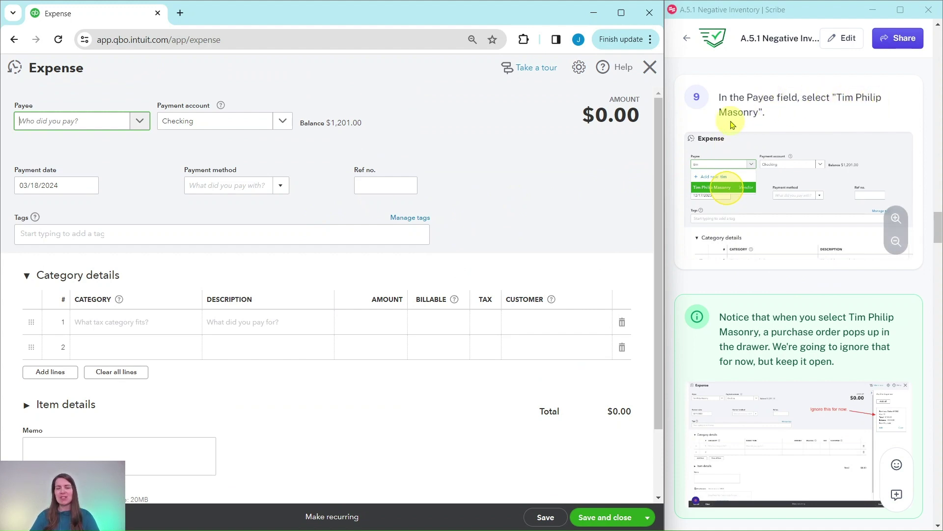
pyautogui.click(139, 121)
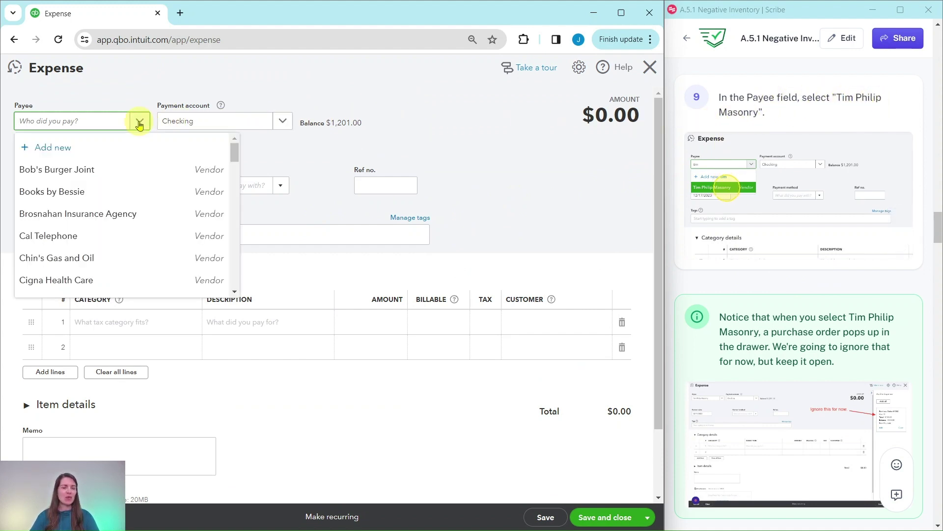
pyautogui.scroll(-3, 124, 199)
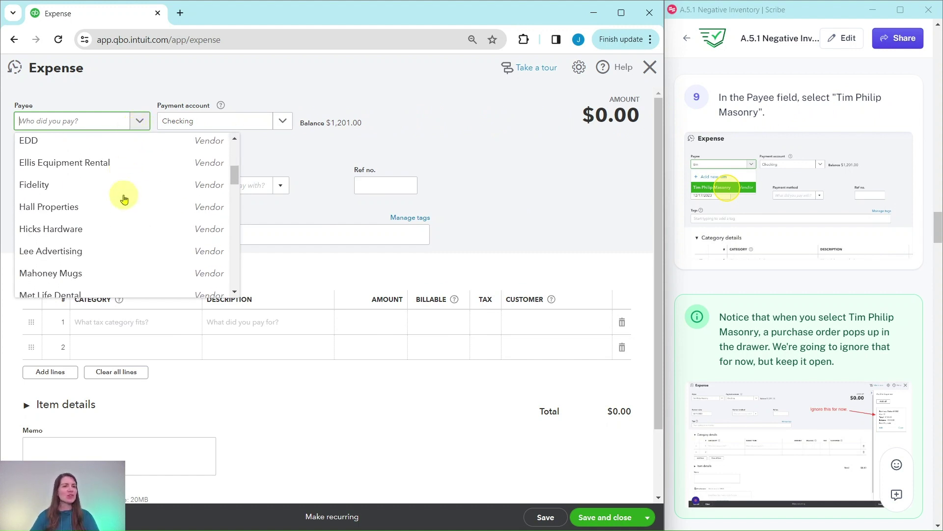
pyautogui.scroll(-3, 124, 199)
pyautogui.scroll(-1, 118, 196)
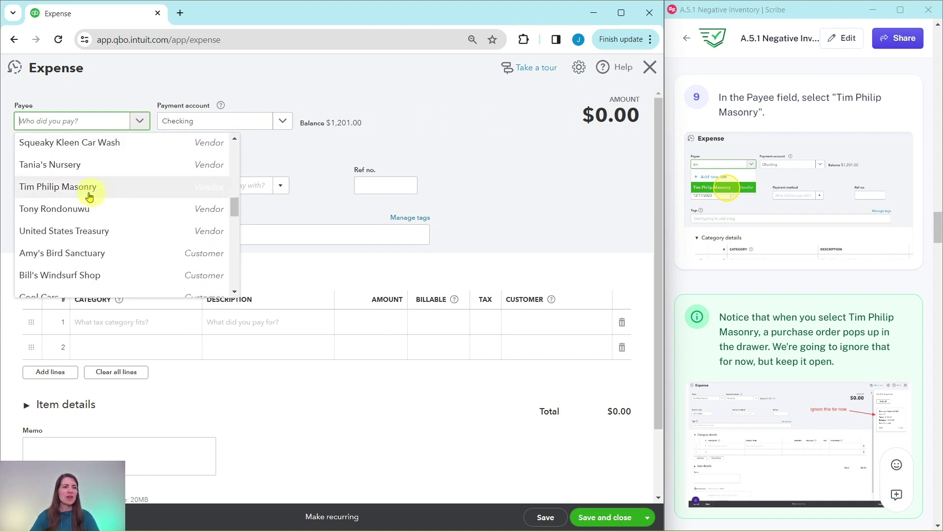
pyautogui.click(49, 193)
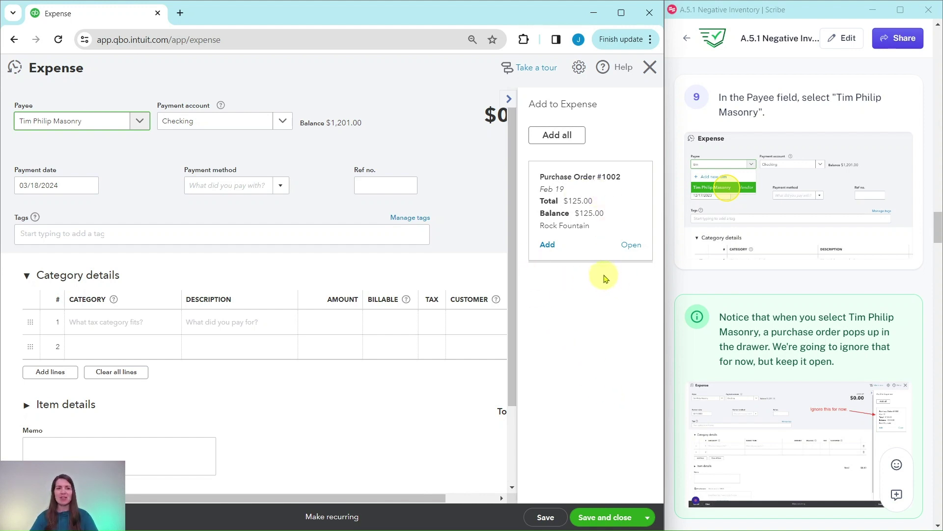
# Assign the first category line to Fountain and Garden Lighting and describe it as "3 Rock Fountains"
pyautogui.scroll(-4, 755, 323)
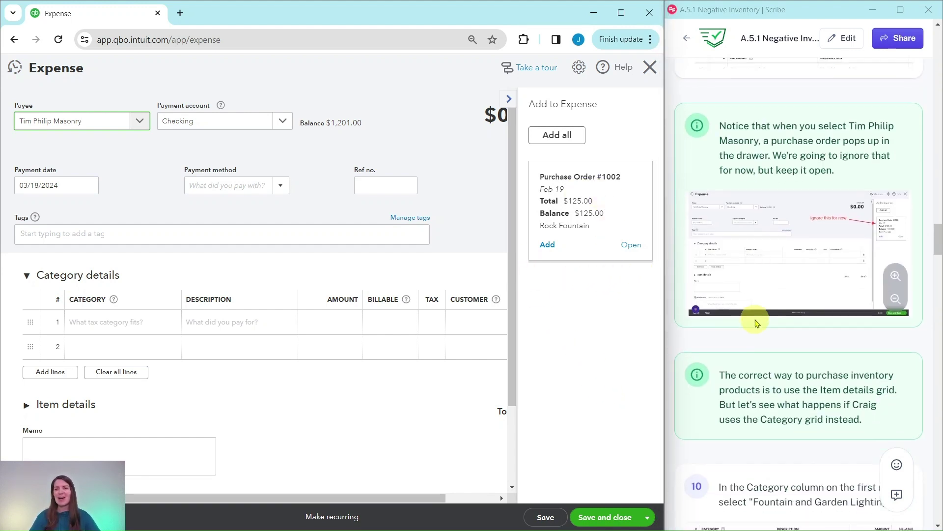
pyautogui.scroll(-3, 755, 322)
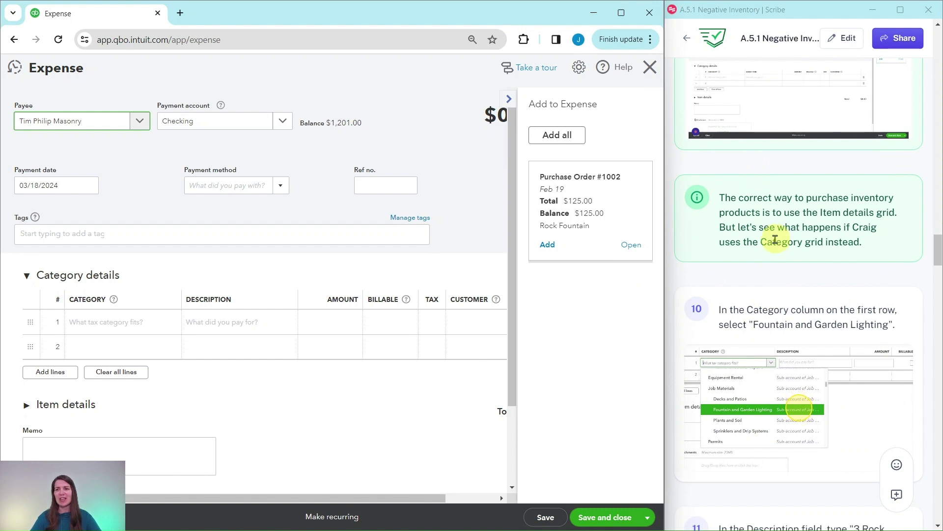
pyautogui.scroll(-2, 775, 239)
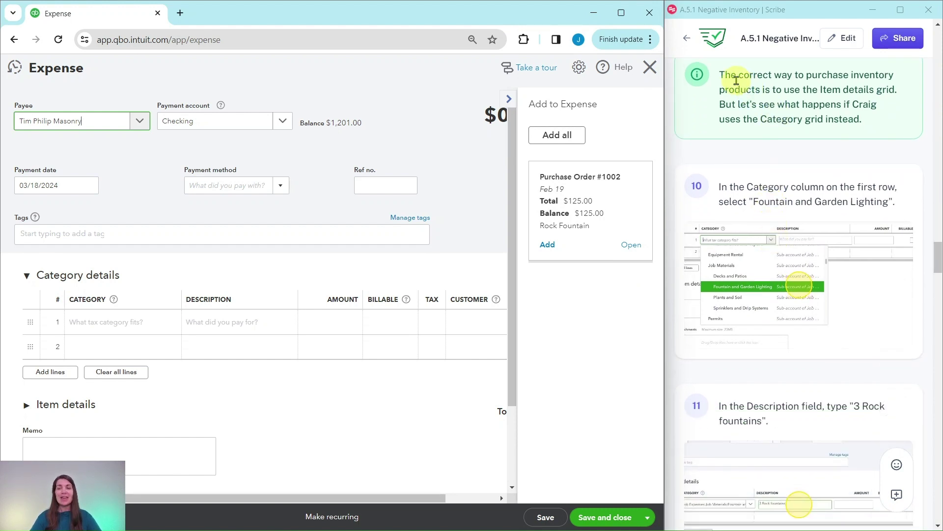
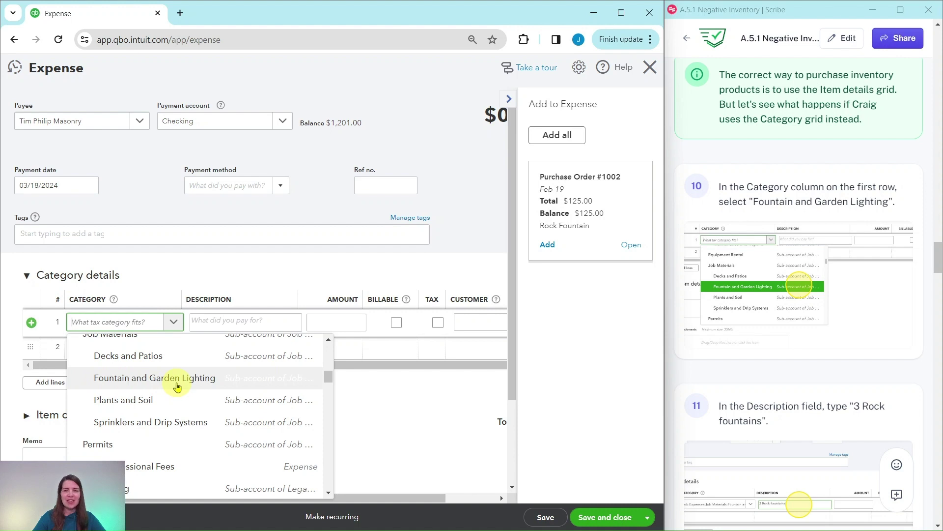
pyautogui.click(177, 378)
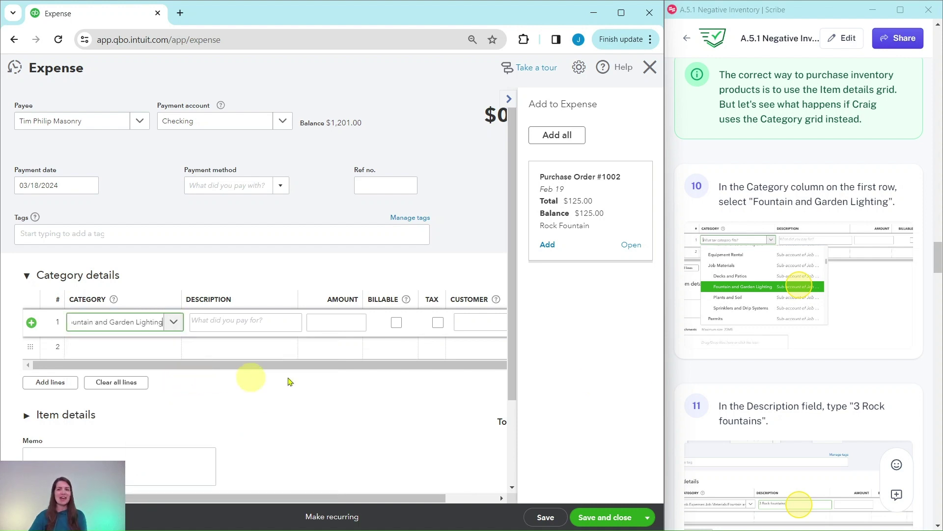
pyautogui.scroll(-5, 779, 363)
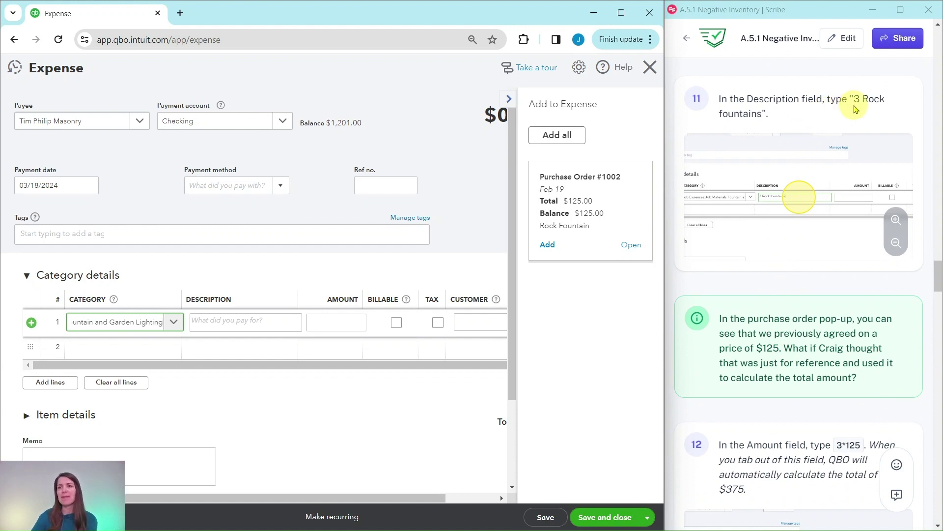
pyautogui.click(234, 322)
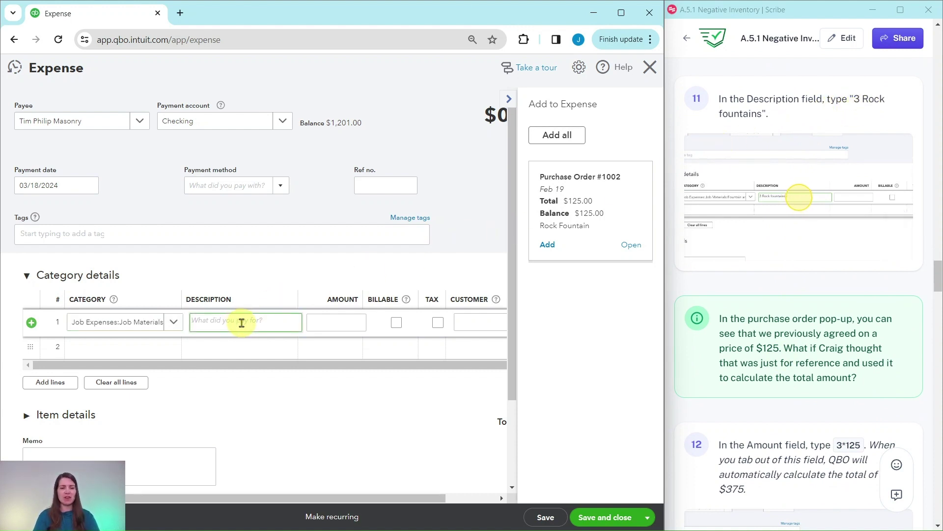
pyautogui.write('3 Rock Fountains')
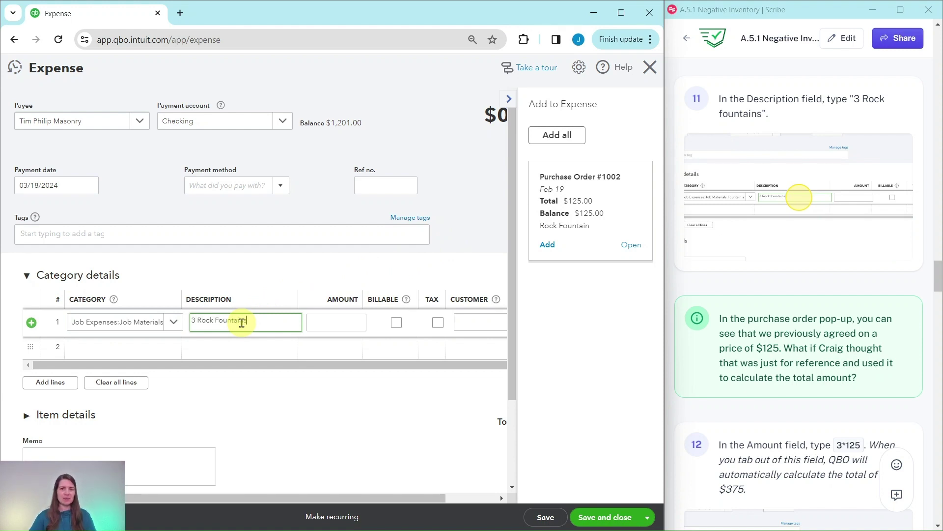
# Enter the first category line's amount as the calculation 3*125
pyautogui.scroll(-4, 762, 334)
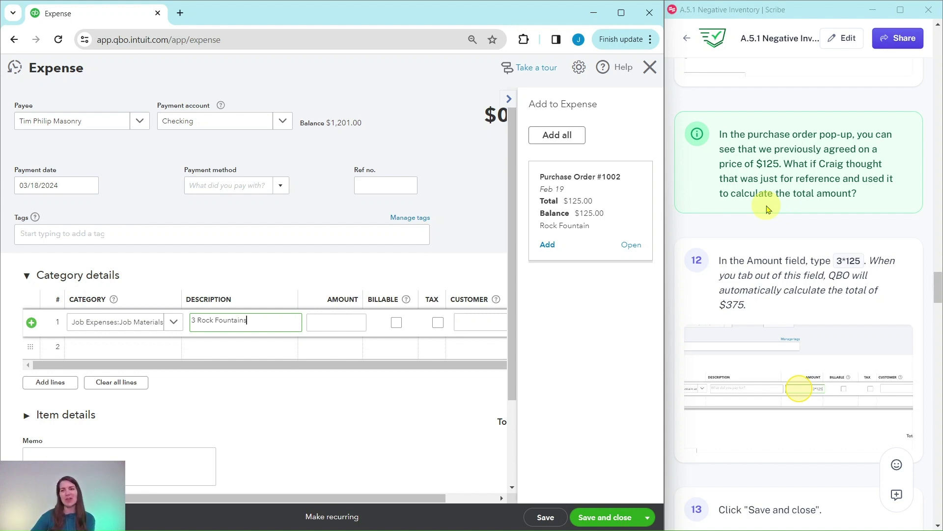
pyautogui.scroll(-3, 759, 219)
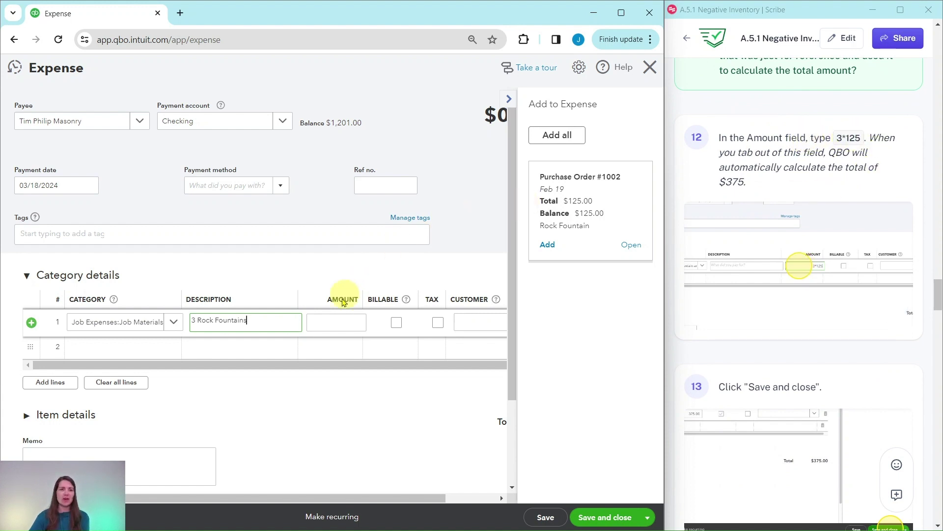
pyautogui.click(331, 322)
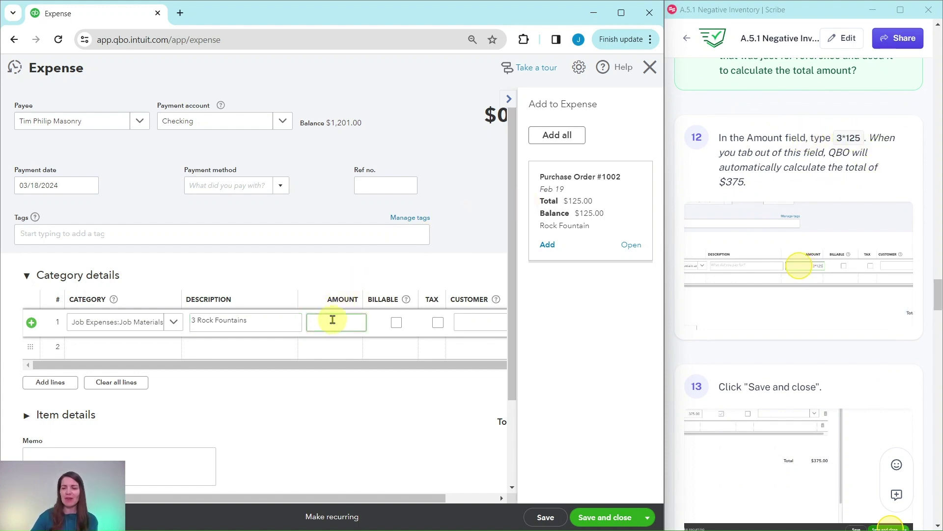
pyautogui.write('3*')
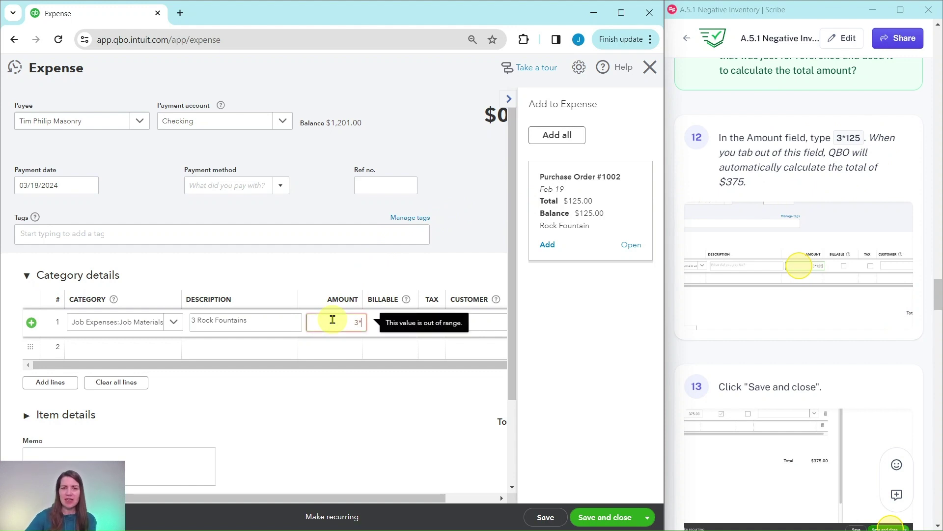
pyautogui.write('125')
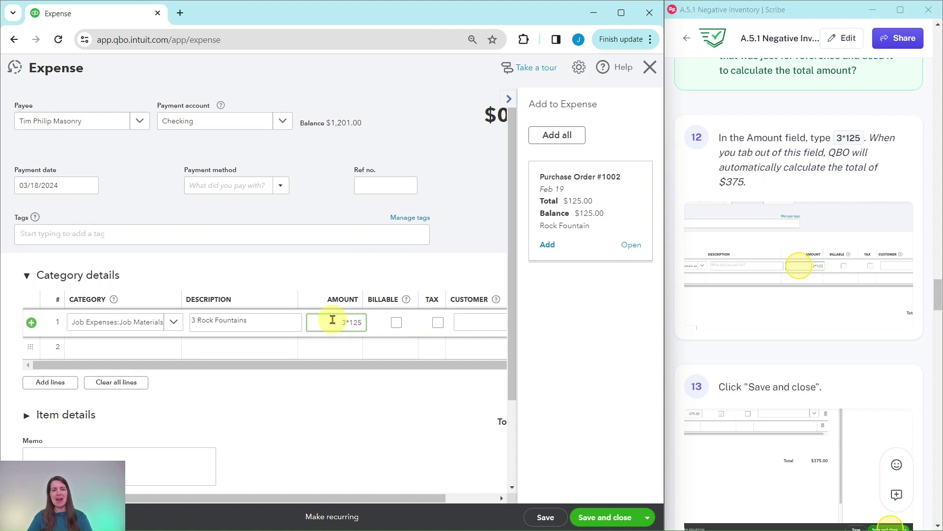
pyautogui.press('Tab')
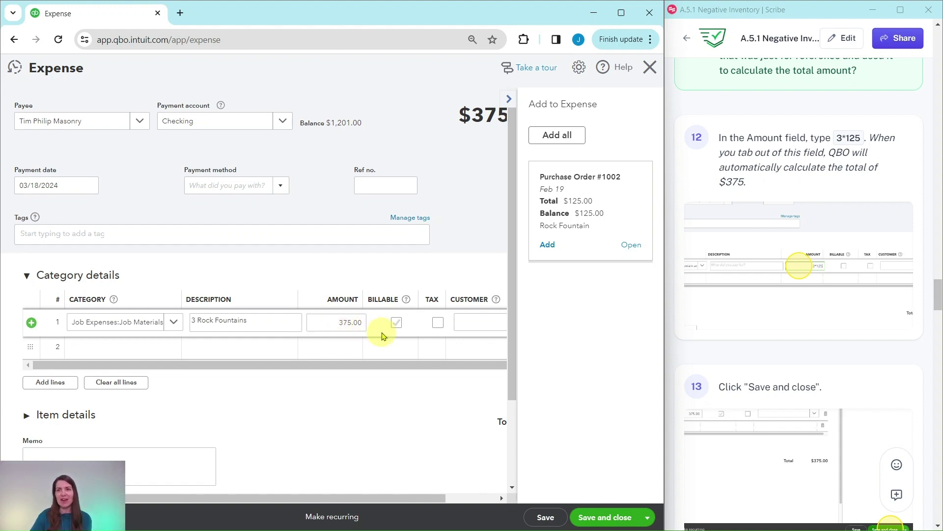
# Save and close the expense, and check the Rock Fountain's quantity on hand in the products and services list
pyautogui.scroll(-4, 833, 324)
pyautogui.scroll(-3, 830, 317)
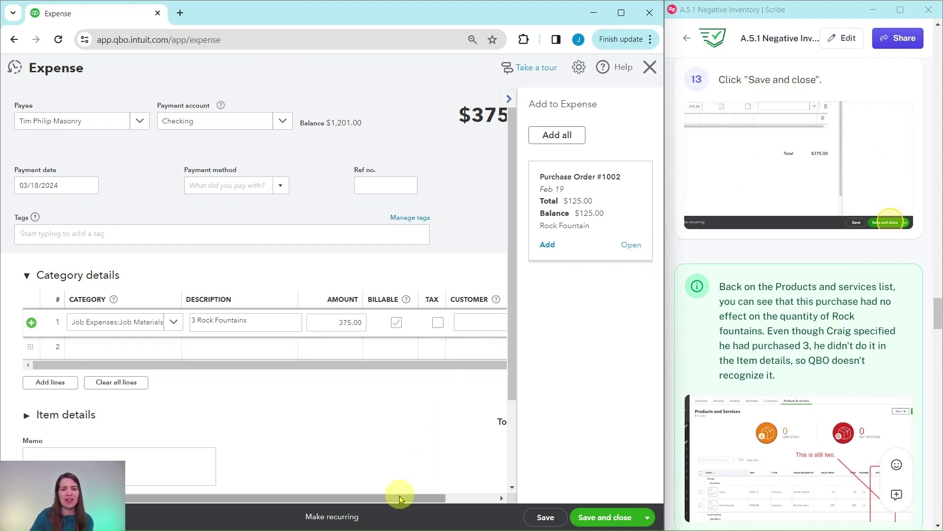
pyautogui.moveTo(400, 498); pyautogui.dragTo(499, 502)
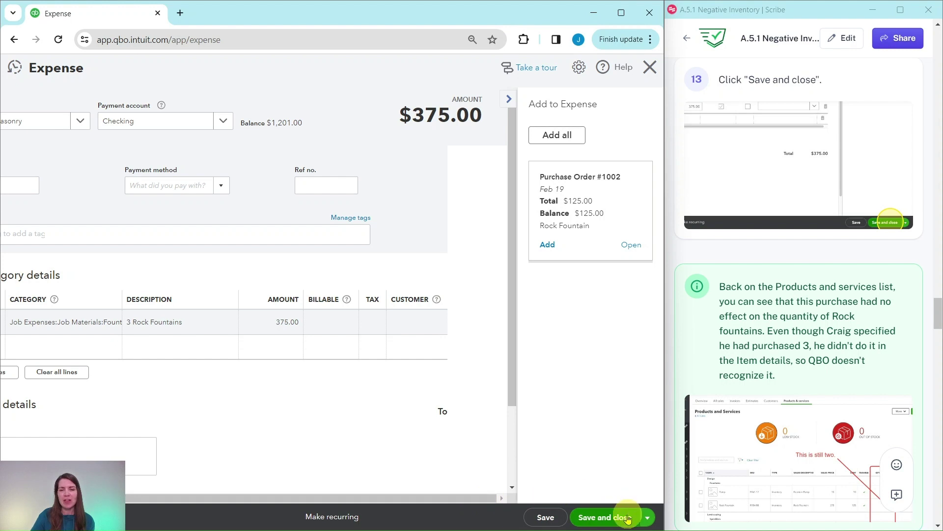
pyautogui.click(607, 524)
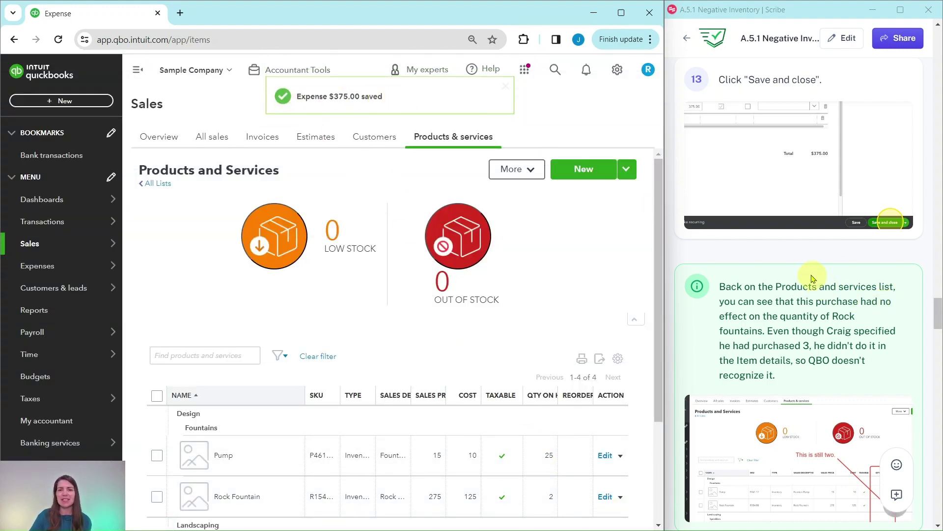
pyautogui.scroll(-3, 808, 265)
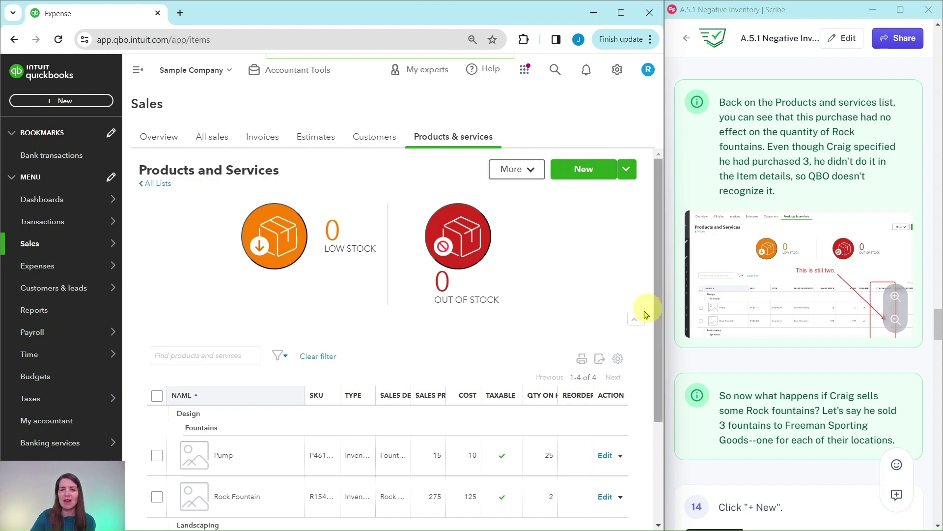
pyautogui.scroll(-1, 566, 392)
pyautogui.scroll(-3, 566, 392)
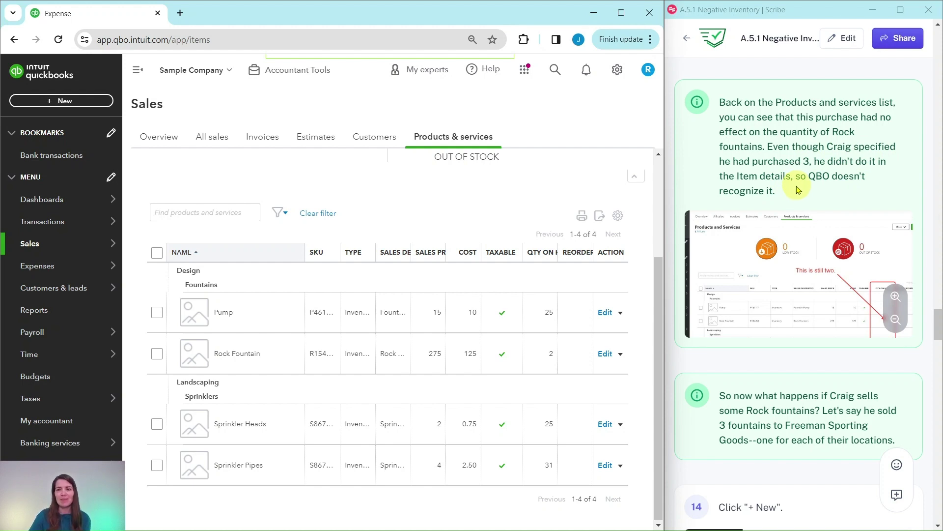
# Read the guide's scenario about selling three rock fountains and start a new sales receipt
pyautogui.scroll(-5, 798, 190)
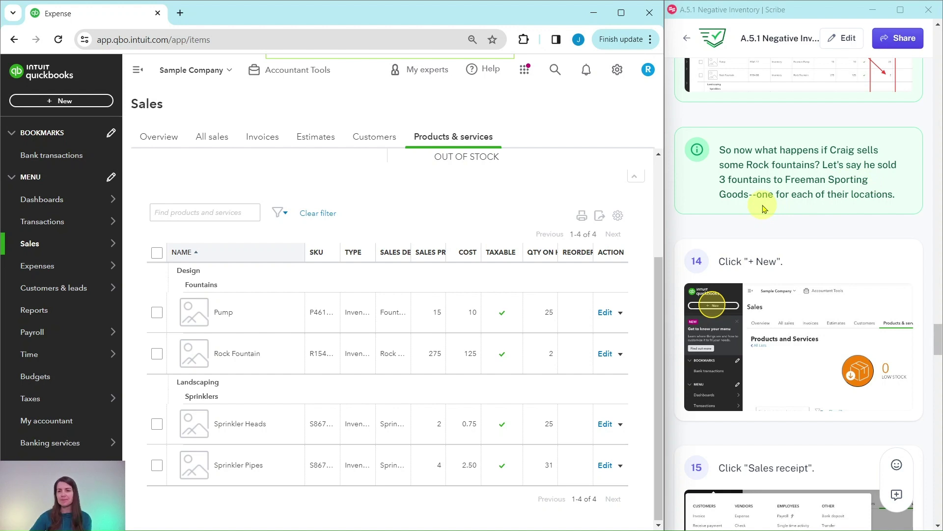
pyautogui.scroll(-1, 765, 207)
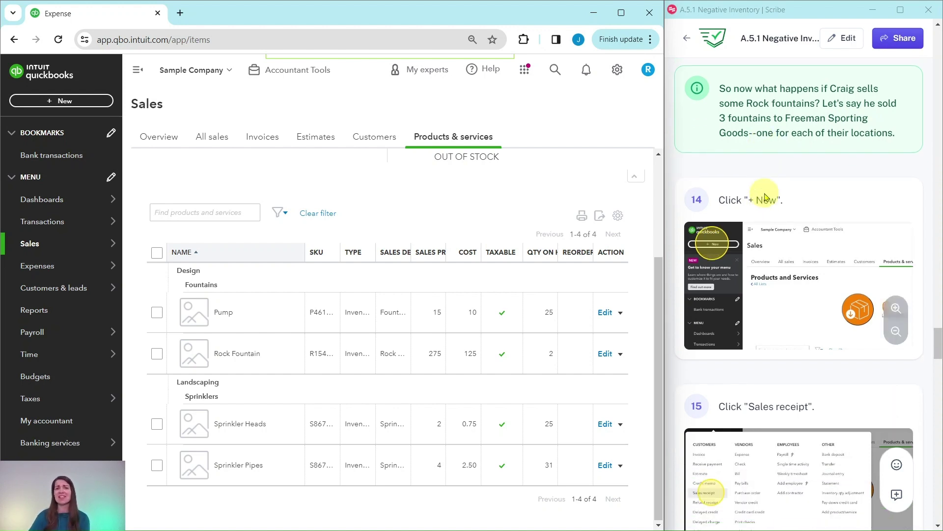
pyautogui.scroll(-1, 763, 195)
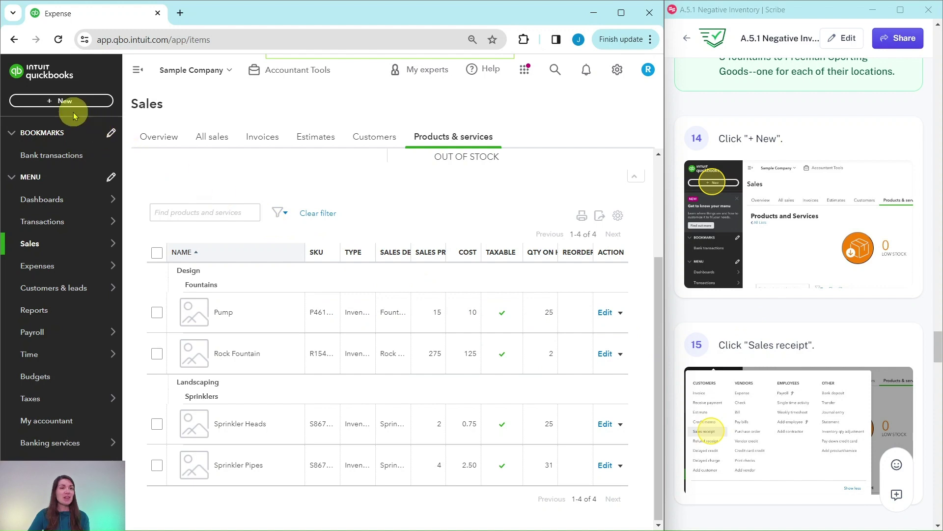
pyautogui.click(58, 101)
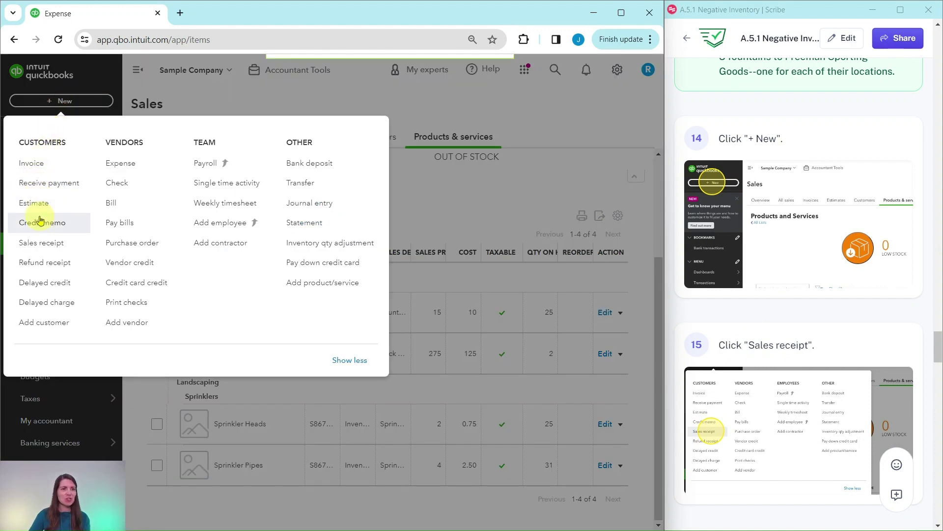
pyautogui.click(43, 247)
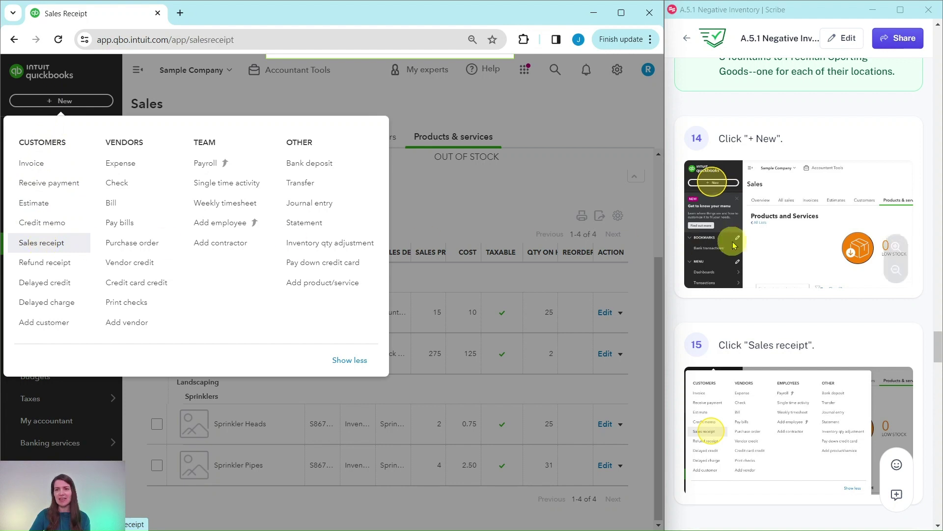
# Set the sales receipt's customer to the parent customer Freeman Sporting Goods
pyautogui.scroll(-8, 809, 230)
pyautogui.scroll(-1, 810, 225)
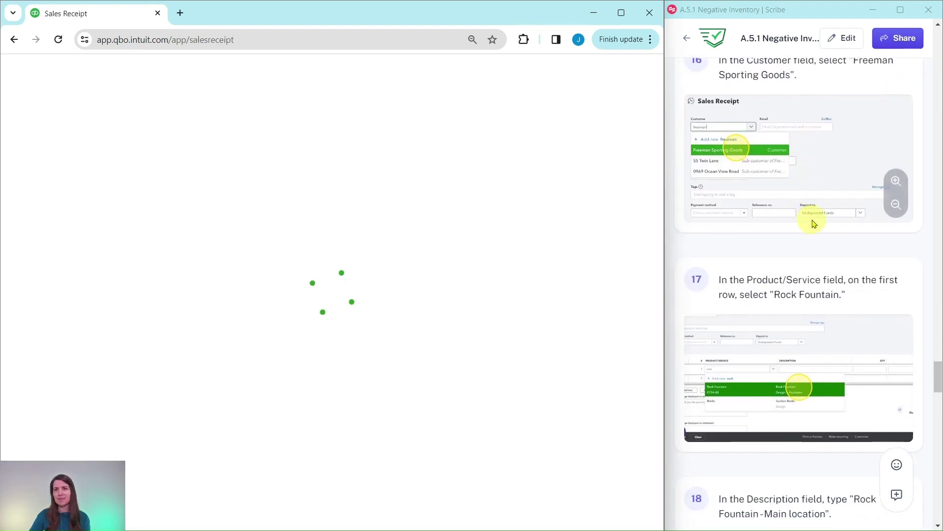
pyautogui.scroll(1, 811, 220)
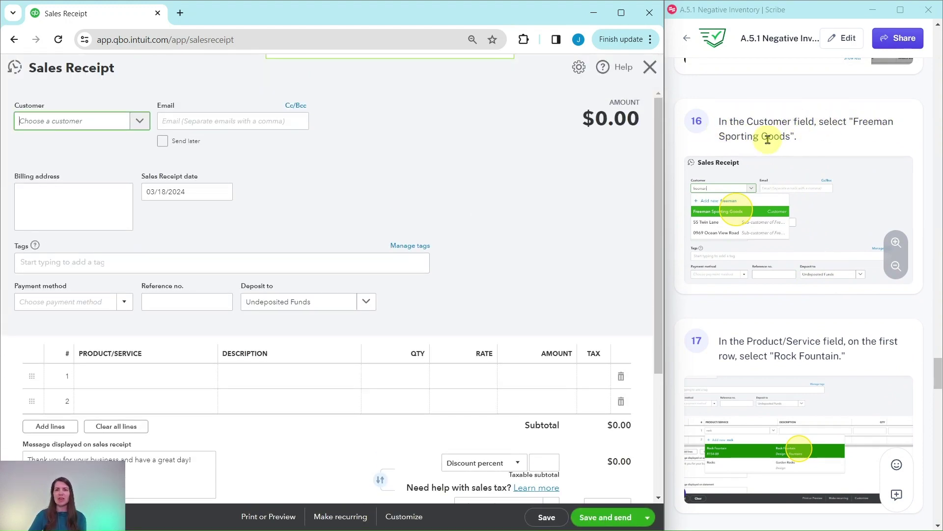
pyautogui.click(139, 123)
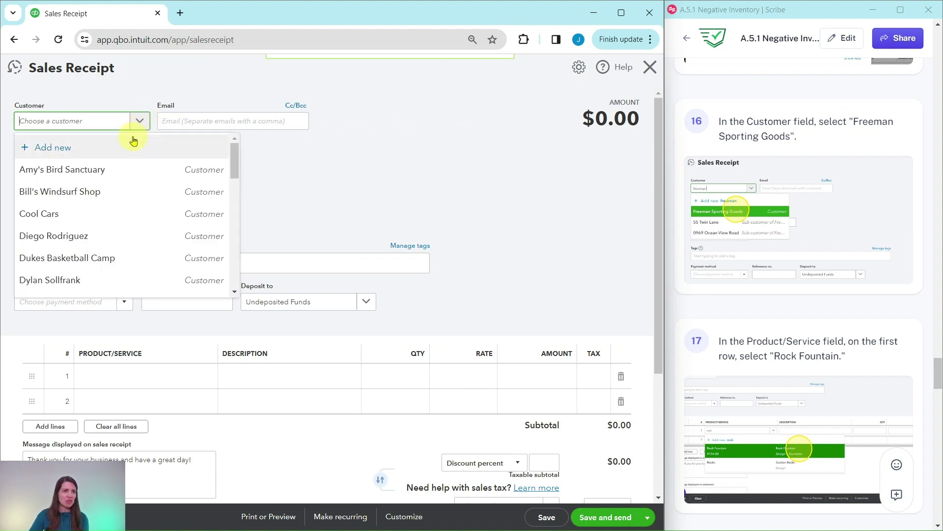
pyautogui.scroll(-5, 131, 155)
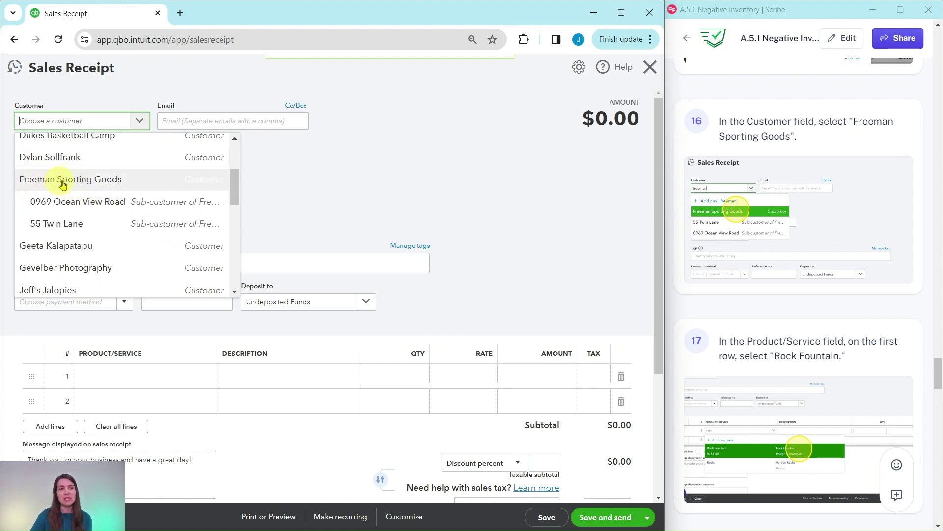
pyautogui.click(78, 183)
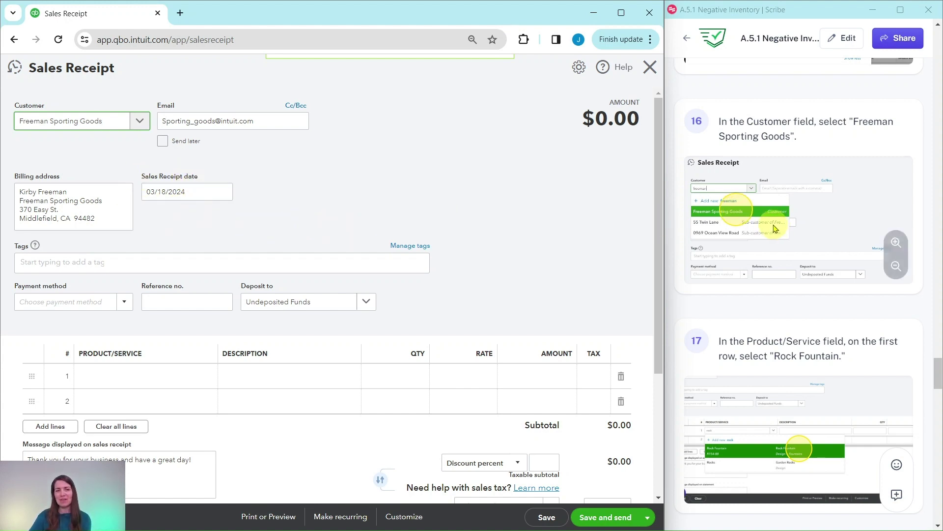
# Add the product Rock Fountain to the first line of the sales receipt
pyautogui.scroll(-5, 774, 228)
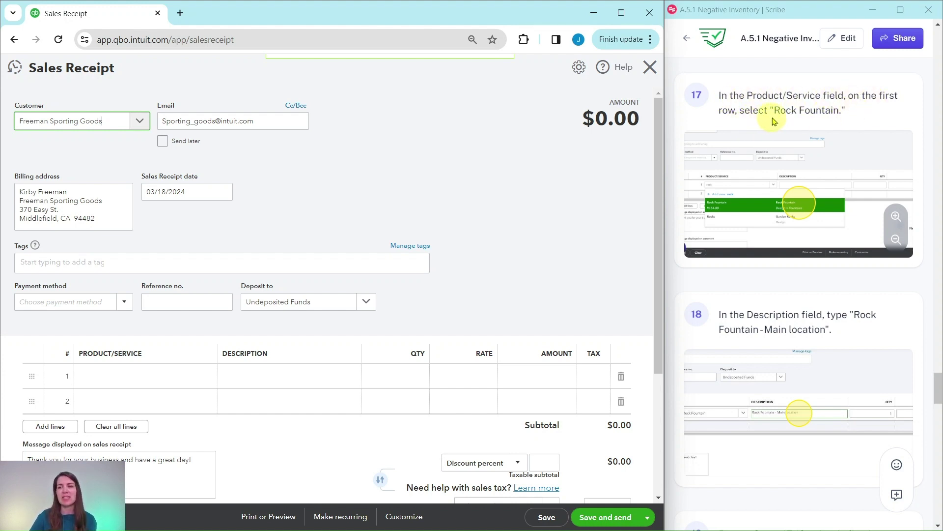
pyautogui.click(135, 381)
pyautogui.write('roc')
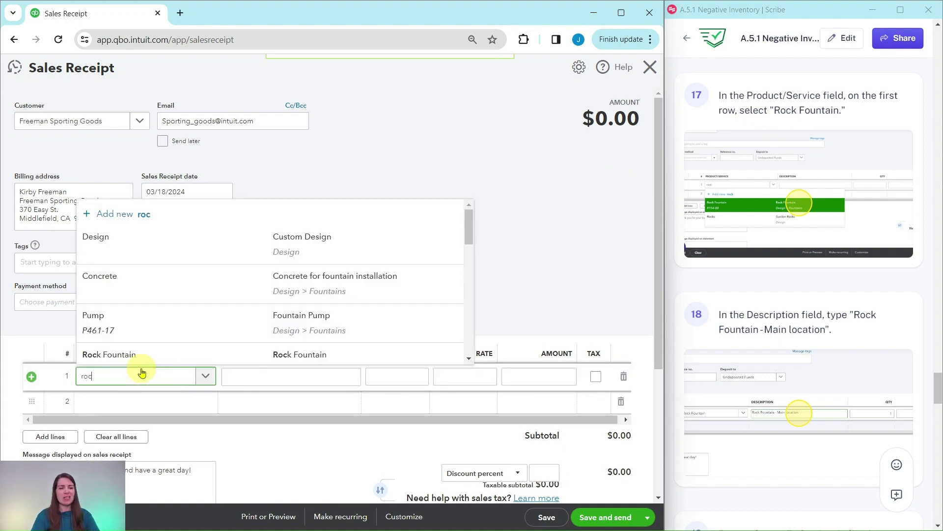
pyautogui.write('k')
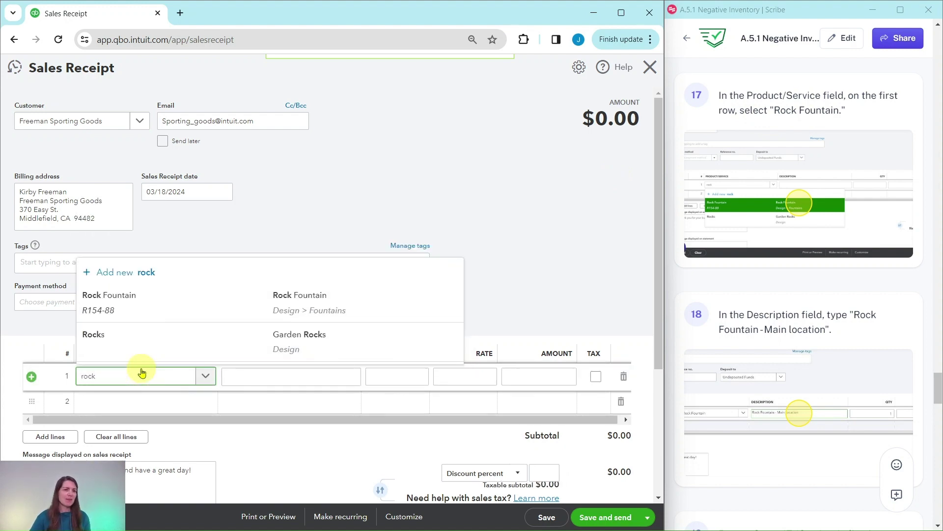
pyautogui.click(105, 304)
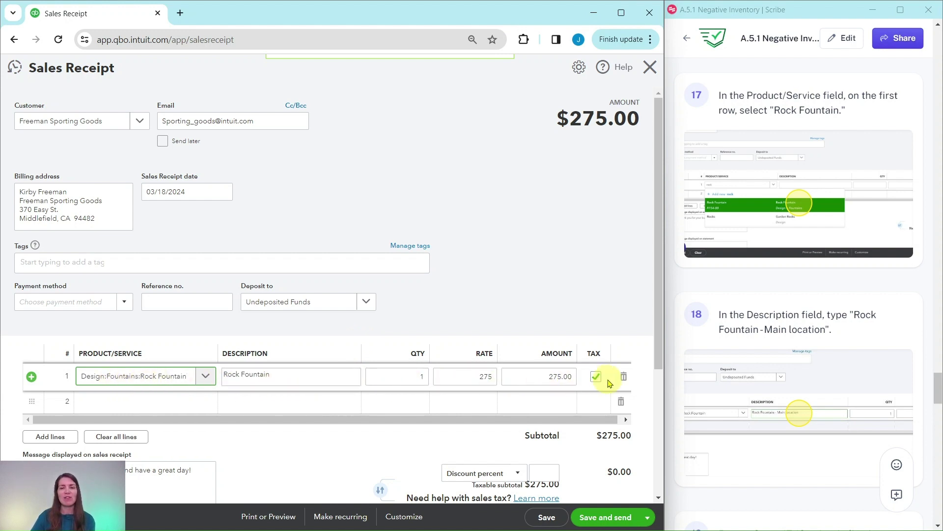
# Change the first line's description to "Rock Fountain - Main Location"
pyautogui.scroll(-3, 850, 346)
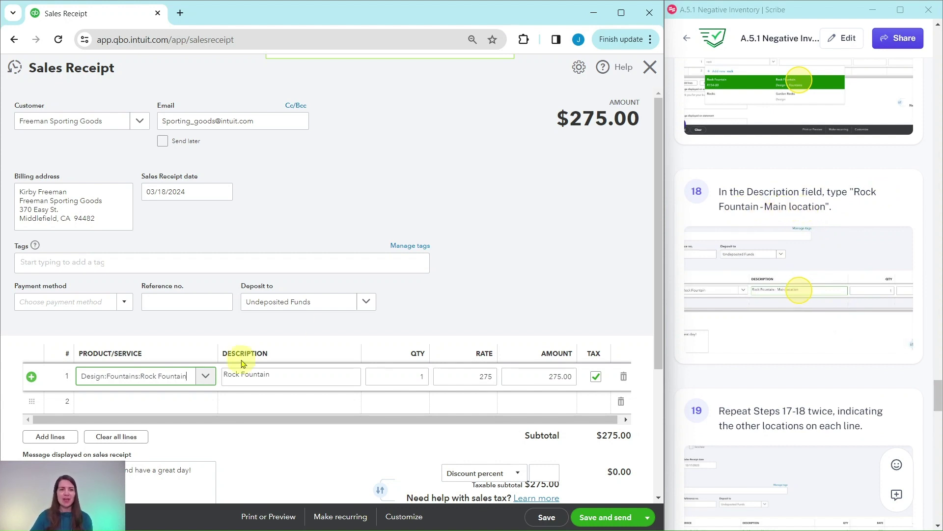
pyautogui.click(270, 377)
pyautogui.click(312, 373)
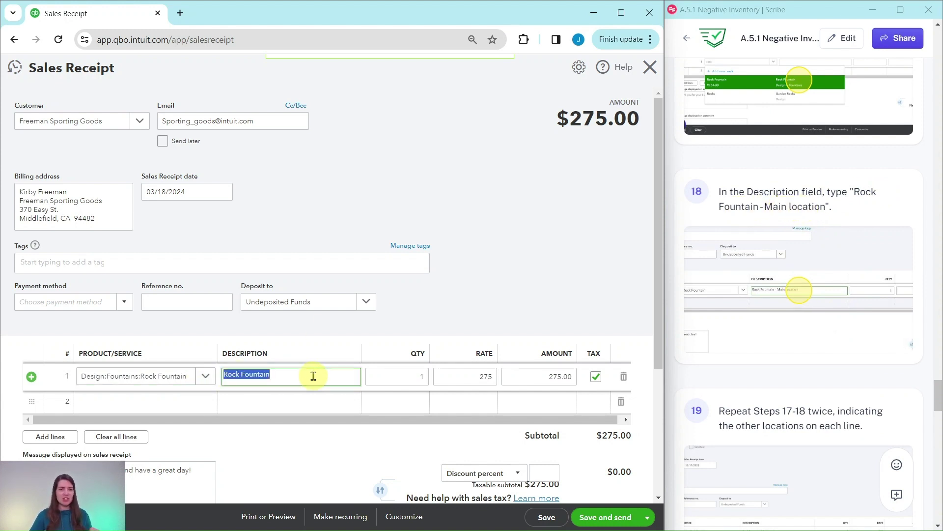
pyautogui.click(314, 376)
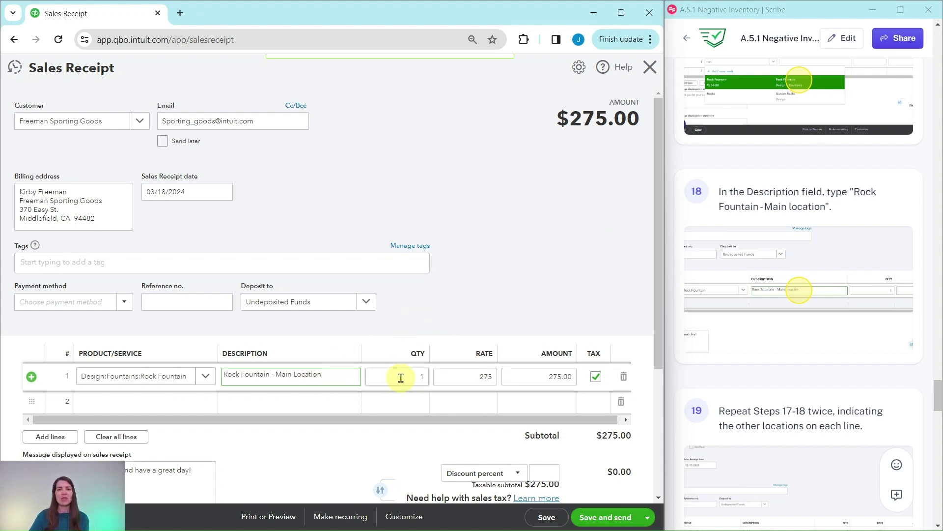
pyautogui.click(479, 382)
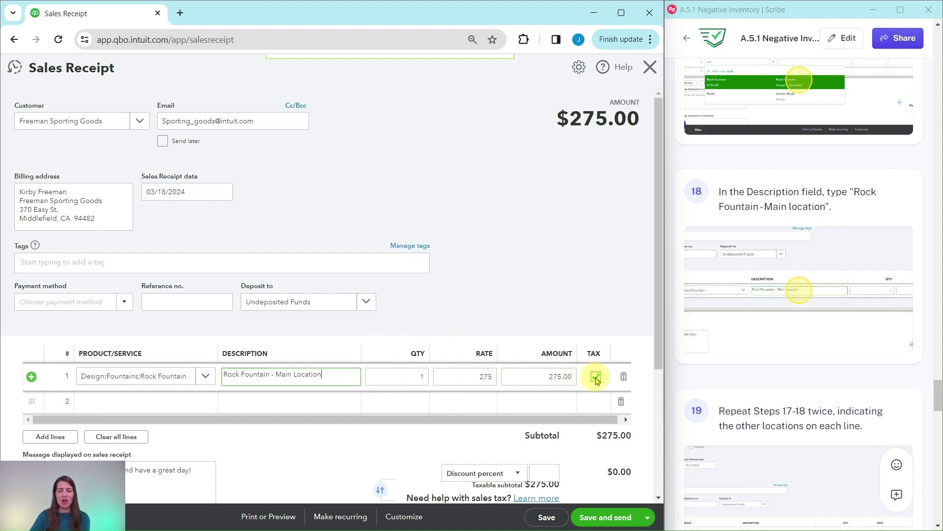
# Add Rock Fountain as the product on the second line and describe it as "Rock Fountain - Twin lane"
pyautogui.scroll(-5, 751, 307)
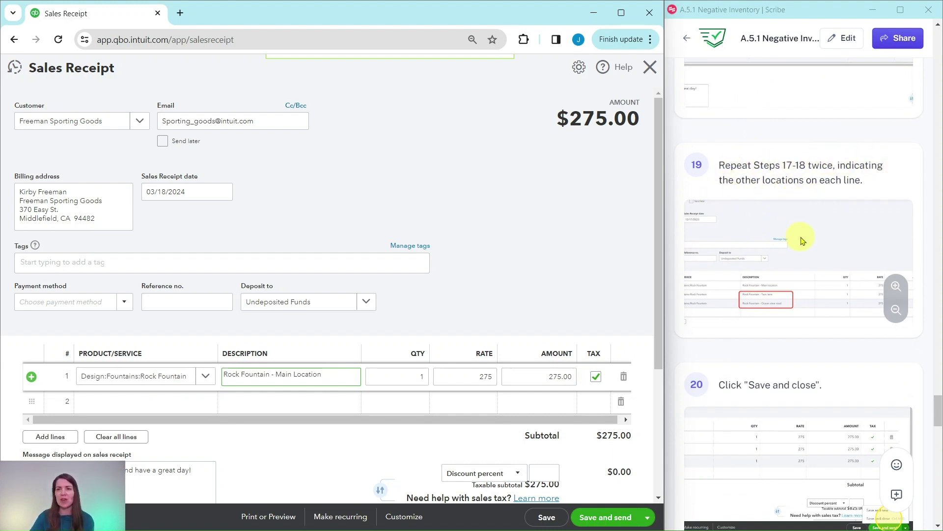
pyautogui.scroll(-2, 484, 274)
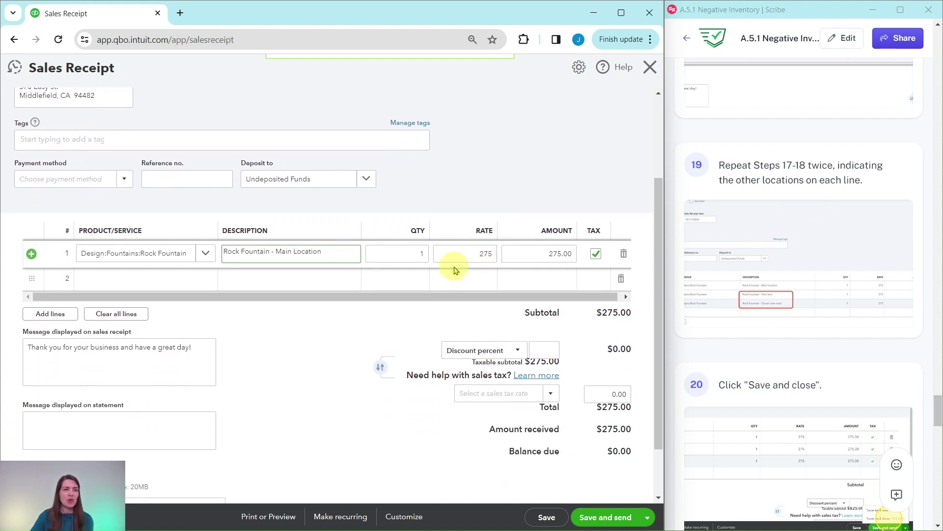
pyautogui.click(134, 279)
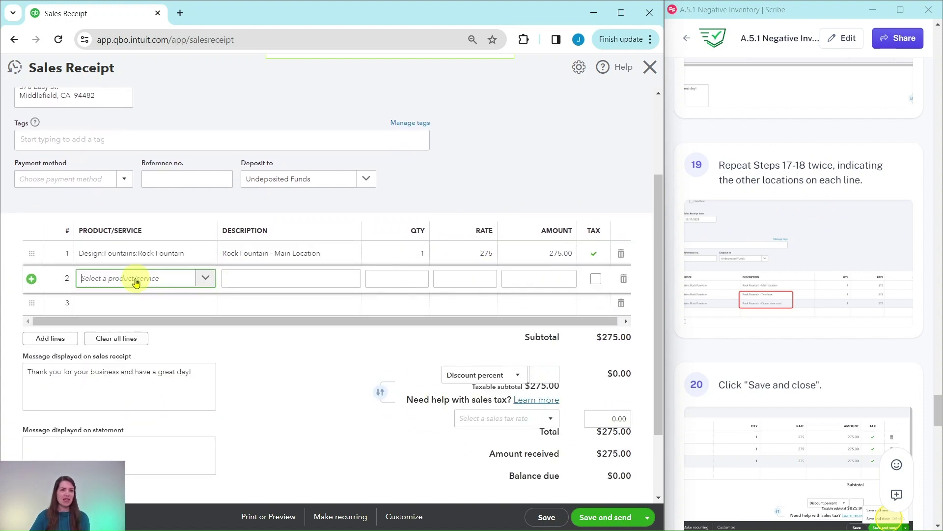
pyautogui.click(206, 279)
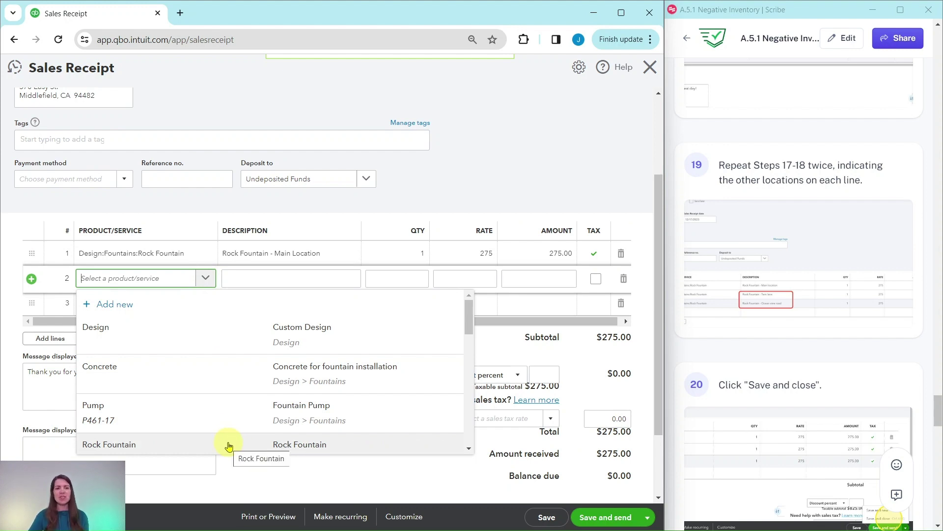
pyautogui.click(122, 445)
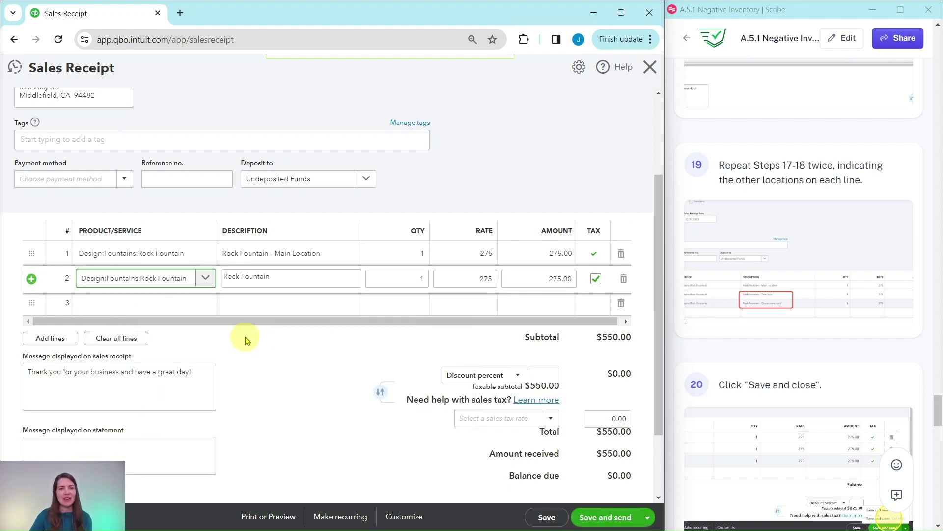
pyautogui.click(294, 272)
pyautogui.tripleClick(295, 273)
pyautogui.click(307, 277)
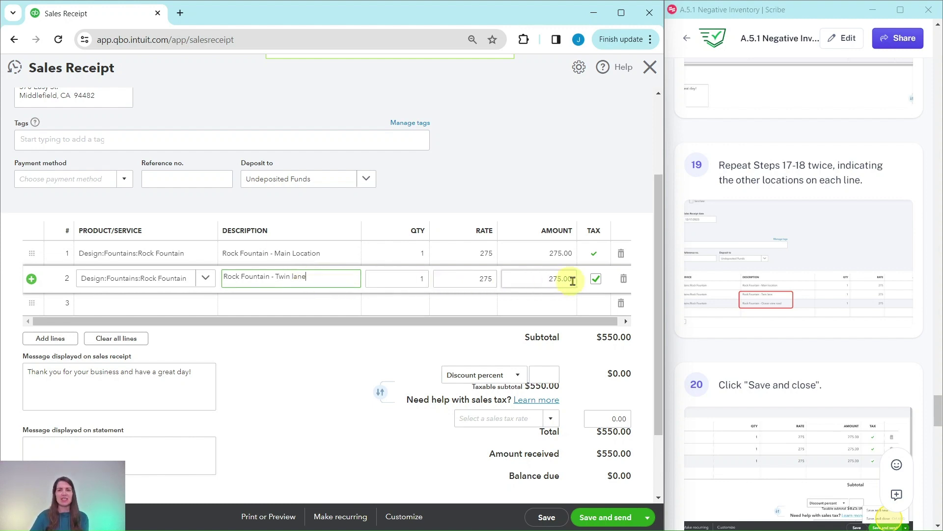
# Add Rock Fountain as the product on the third line and describe it as "Rock Fountain - Ocean View Road"
pyautogui.click(156, 308)
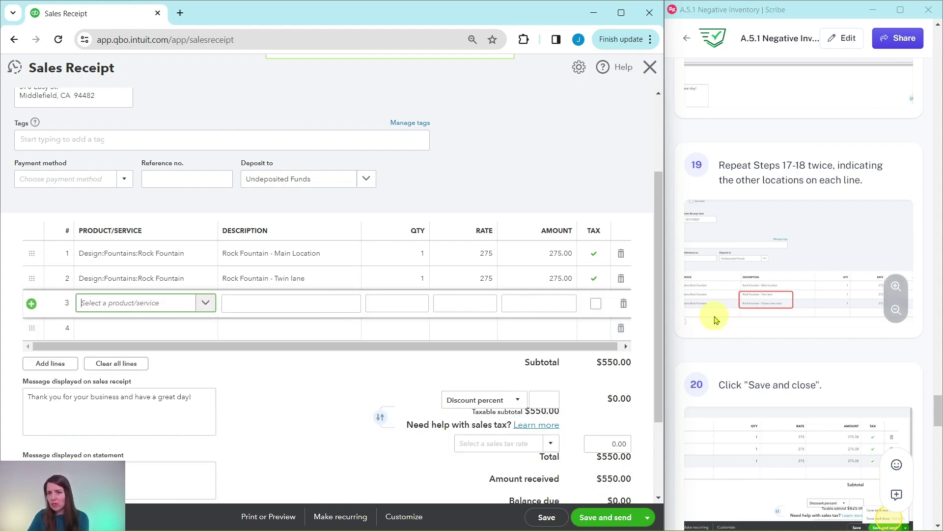
pyautogui.click(904, 290)
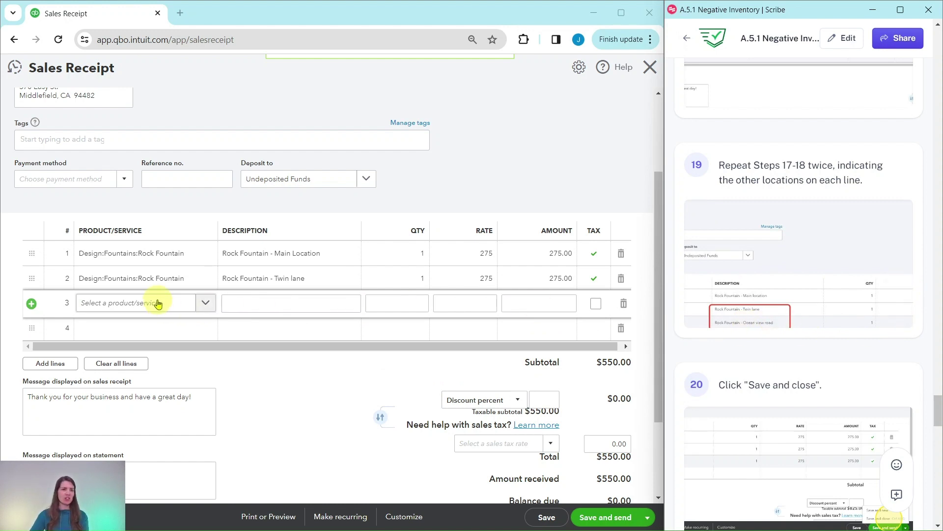
pyautogui.click(157, 303)
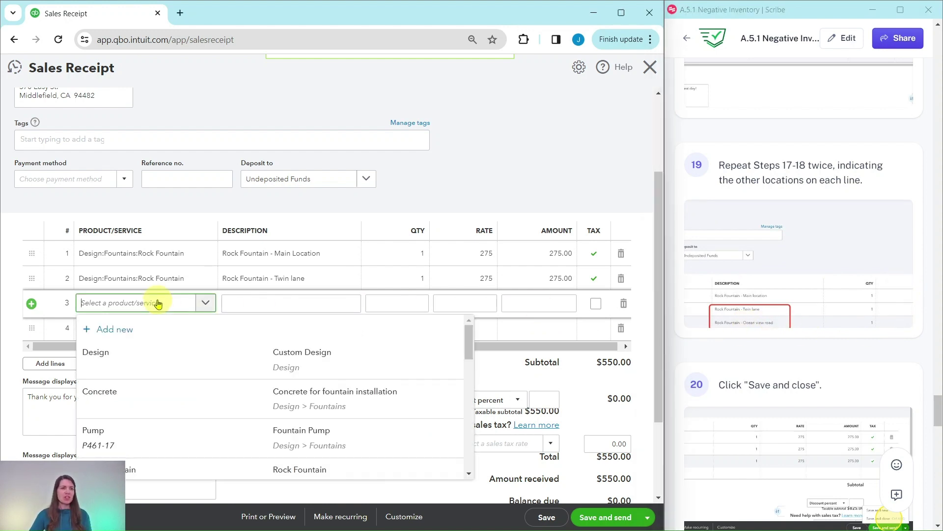
pyautogui.click(156, 475)
pyautogui.click(301, 298)
pyautogui.click(303, 297)
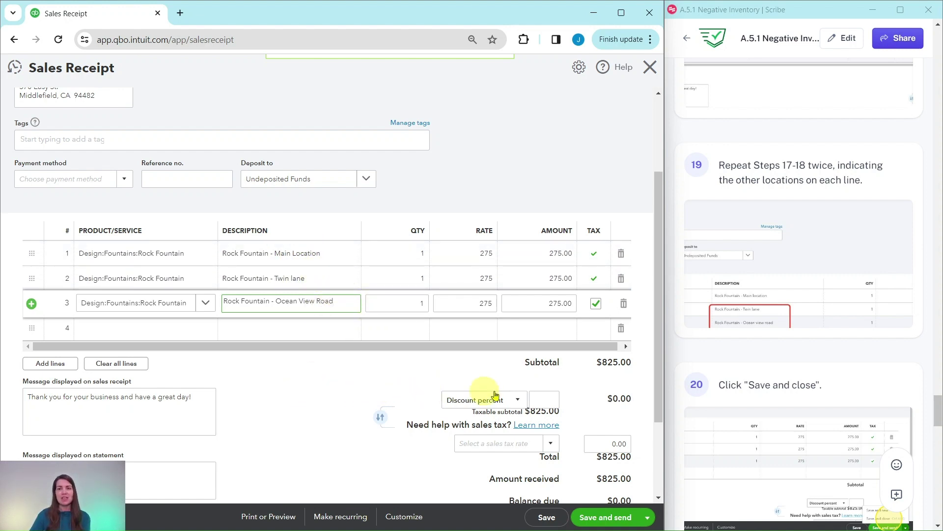
# Save and close the sales receipt and check Rock Fountain's quantity on hand in the products and services list
pyautogui.scroll(-3, 852, 372)
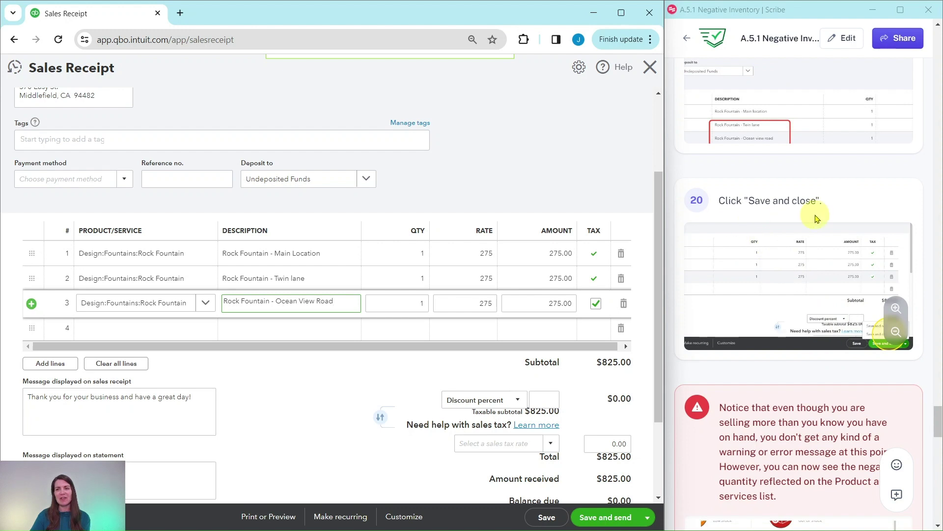
pyautogui.click(647, 522)
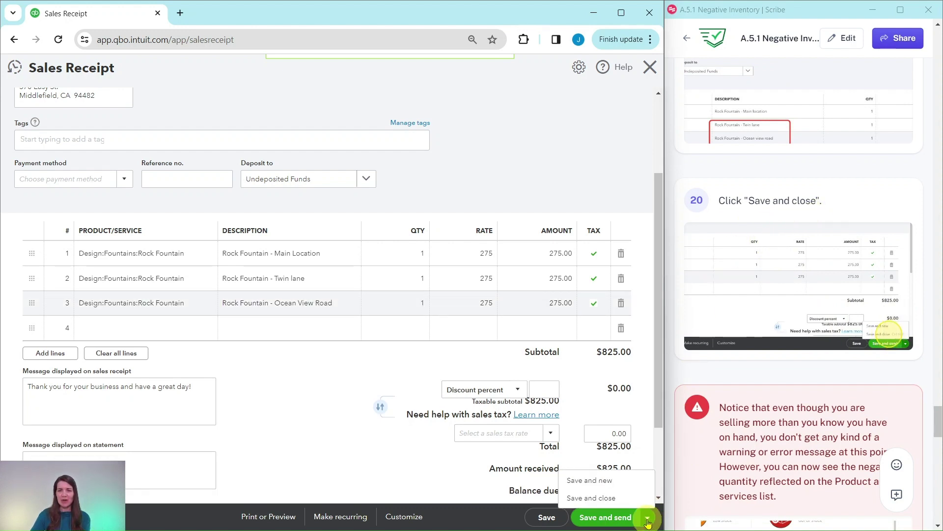
pyautogui.click(593, 498)
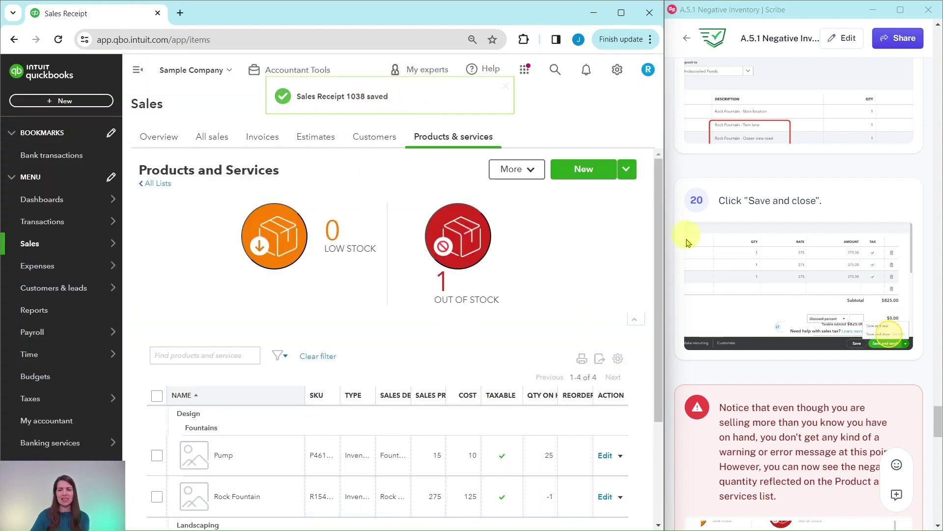
pyautogui.scroll(-5, 793, 270)
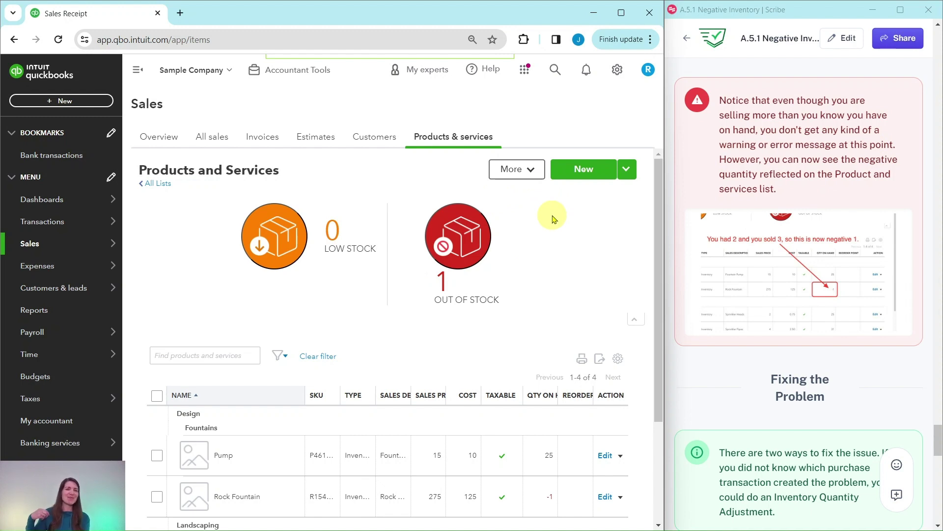
pyautogui.scroll(-3, 552, 249)
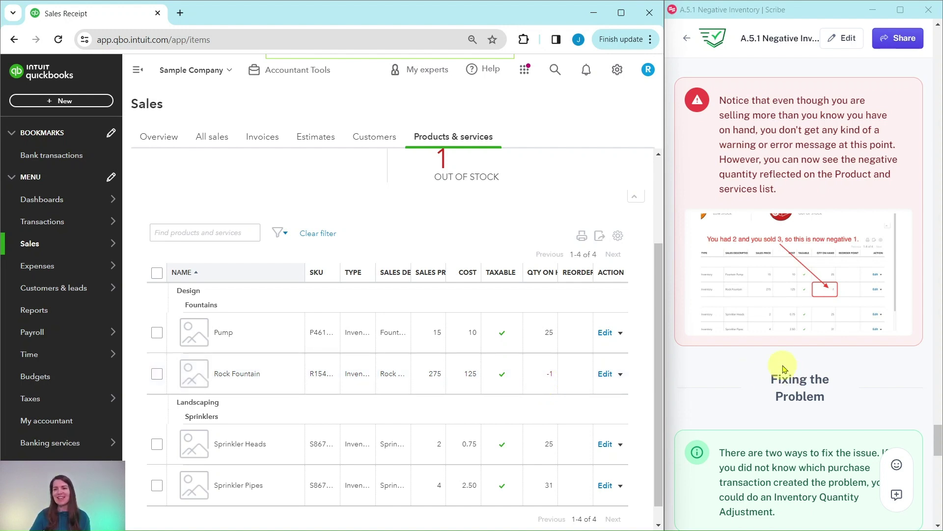
# Start an inventory quantity adjustment and select Rock Fountain as the product on its first line
pyautogui.scroll(-8, 788, 385)
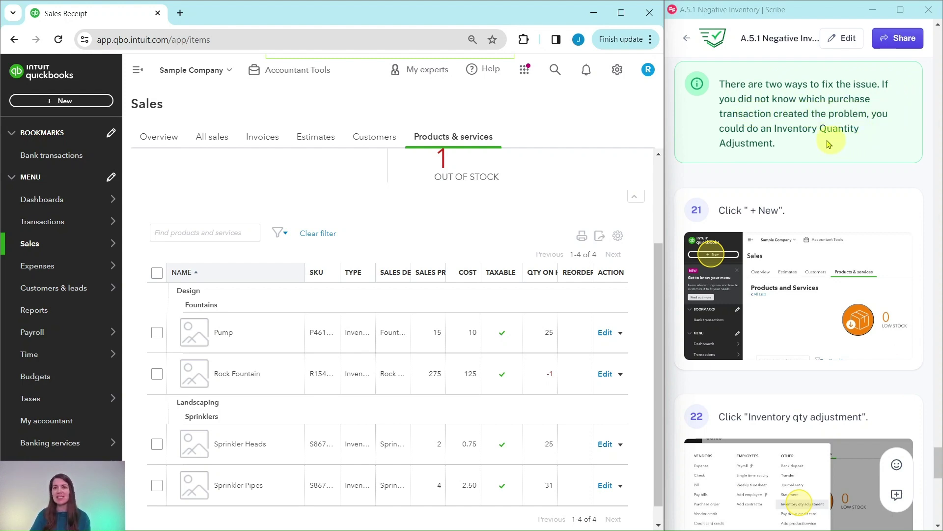
pyautogui.scroll(-3, 758, 156)
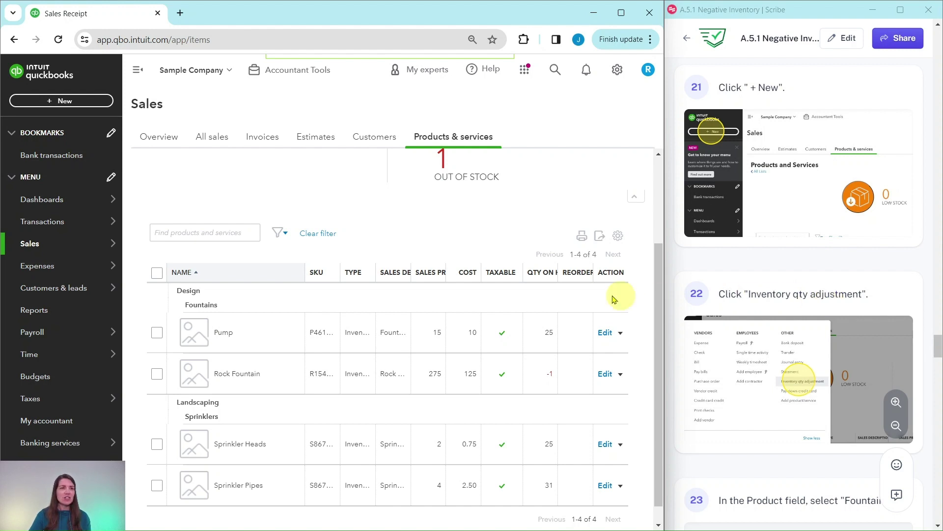
pyautogui.click(68, 103)
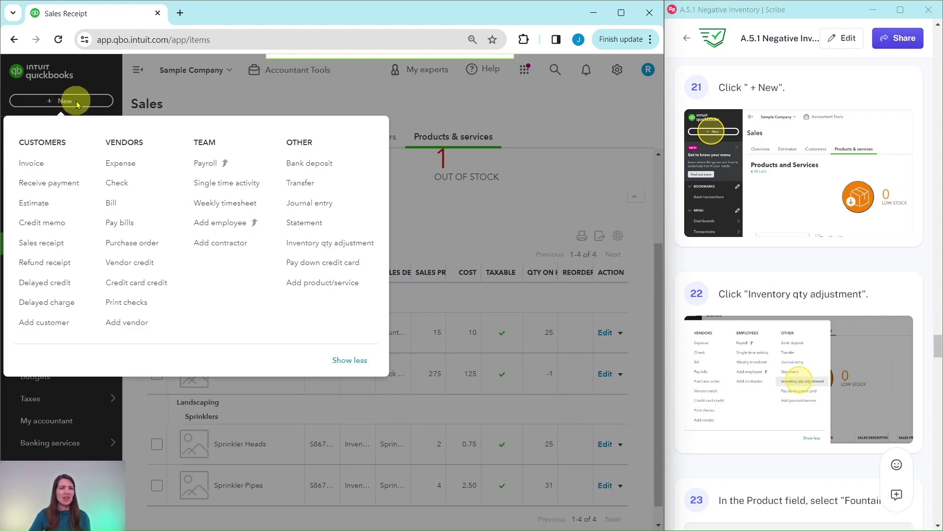
pyautogui.click(318, 246)
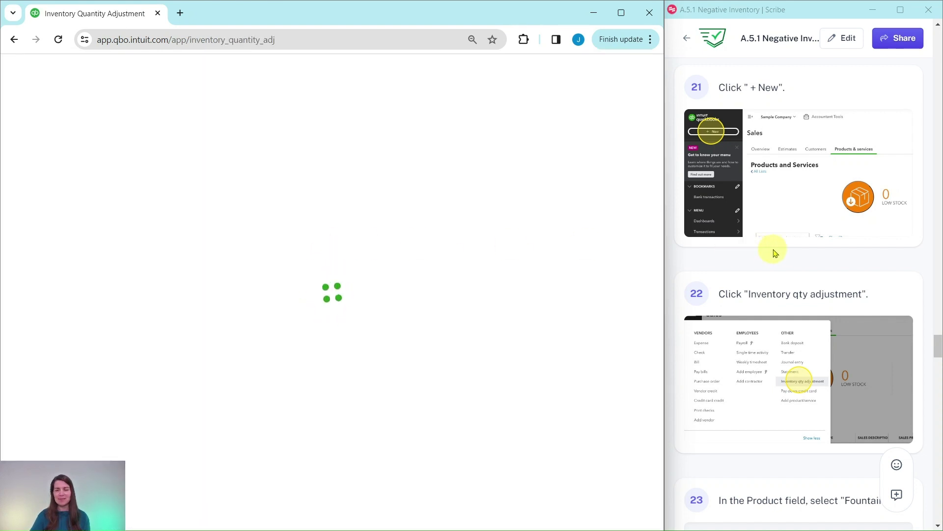
pyautogui.scroll(-8, 774, 252)
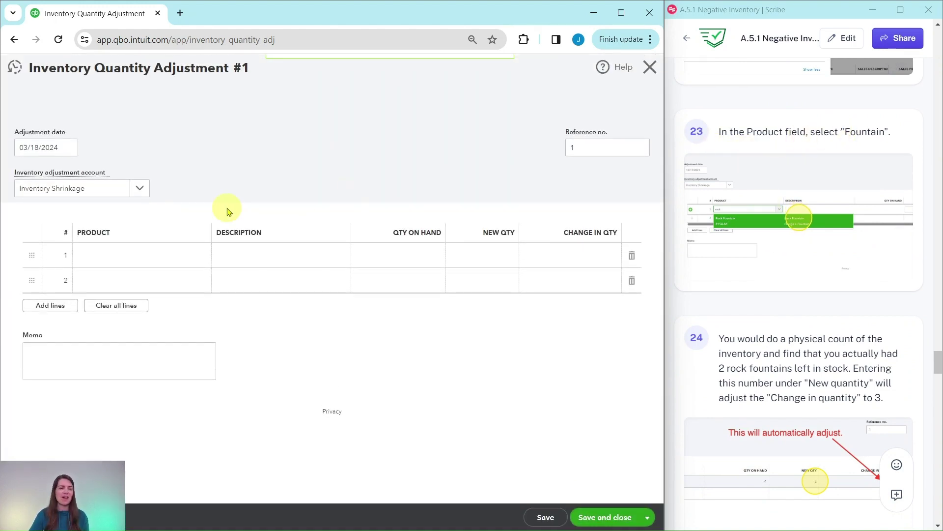
pyautogui.click(119, 266)
pyautogui.click(199, 255)
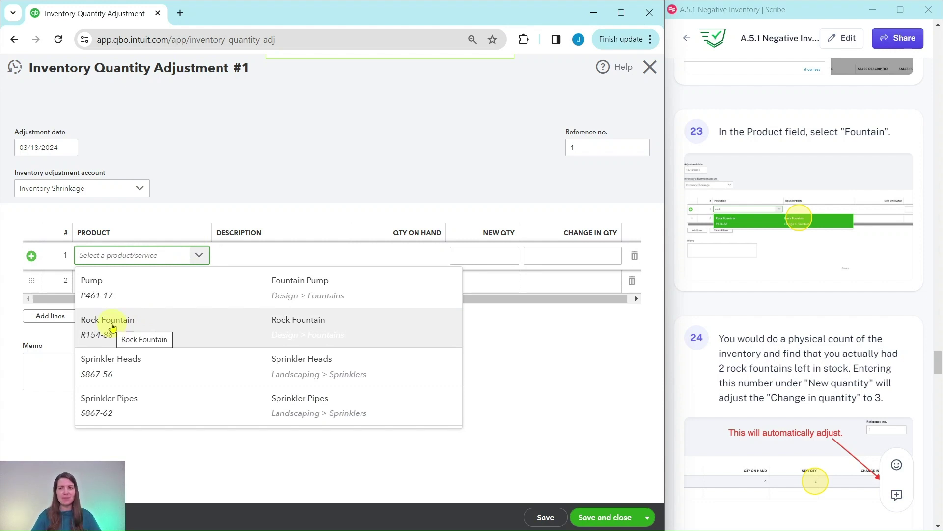
pyautogui.click(112, 327)
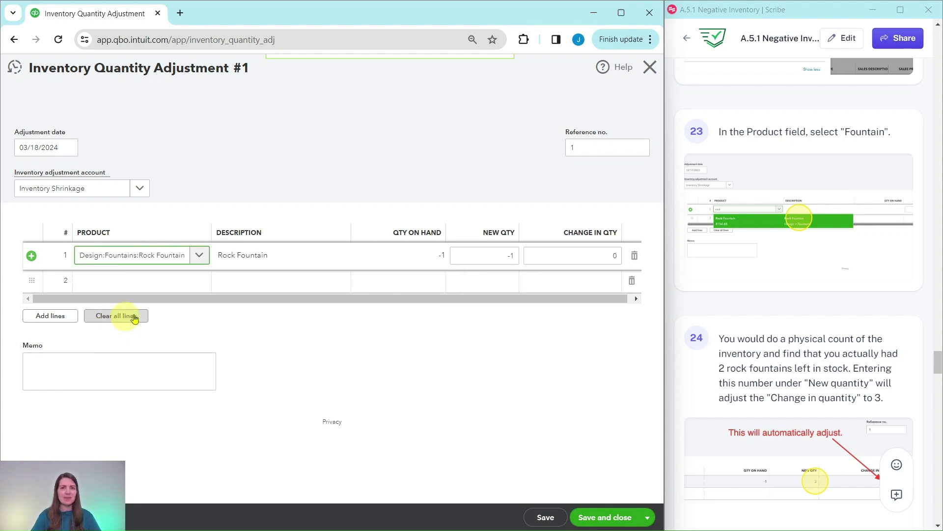
# Set the new quantity of Rock Fountain to 2 in the inventory adjustment
pyautogui.scroll(-4, 764, 310)
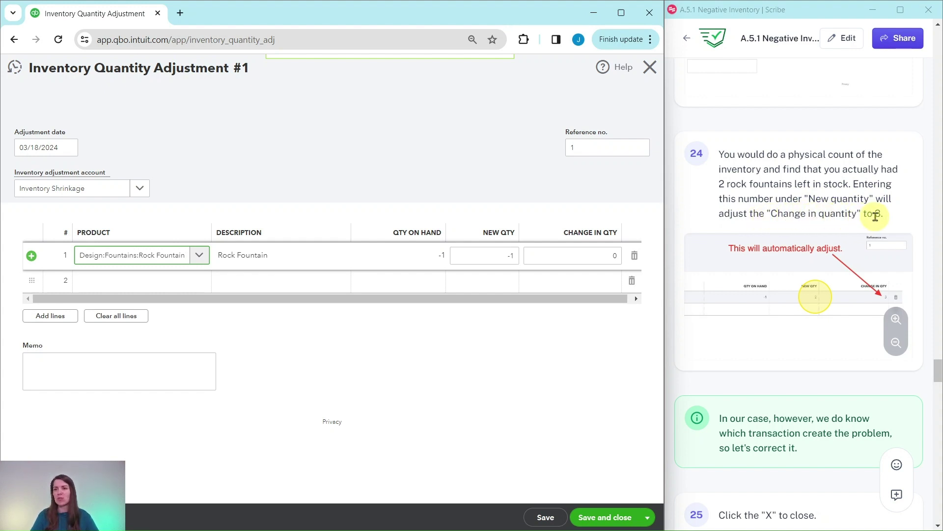
pyautogui.click(500, 255)
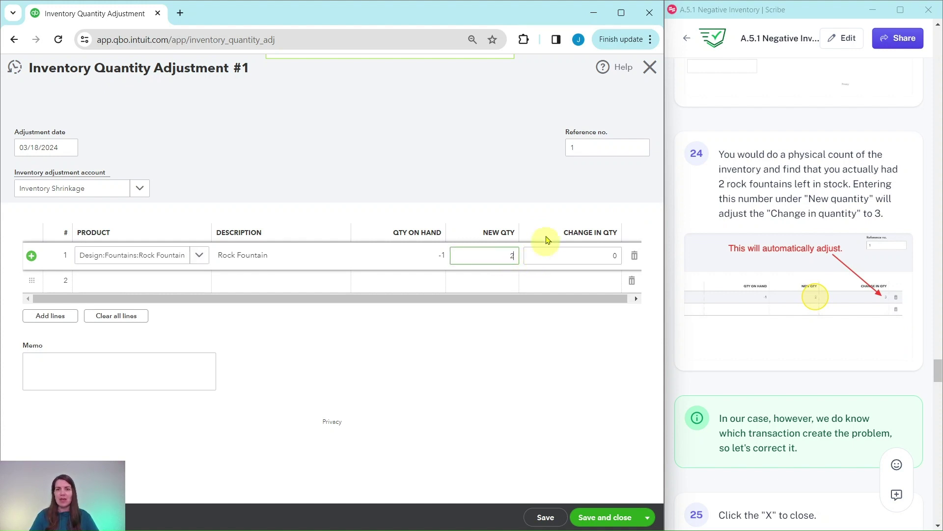
pyautogui.click(552, 194)
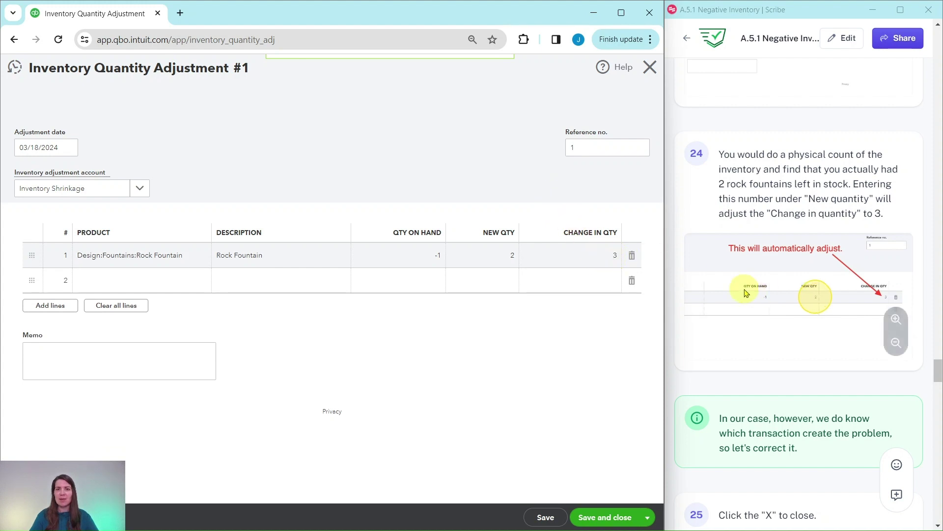
# Close the inventory quantity adjustment without saving it
pyautogui.scroll(-3, 808, 300)
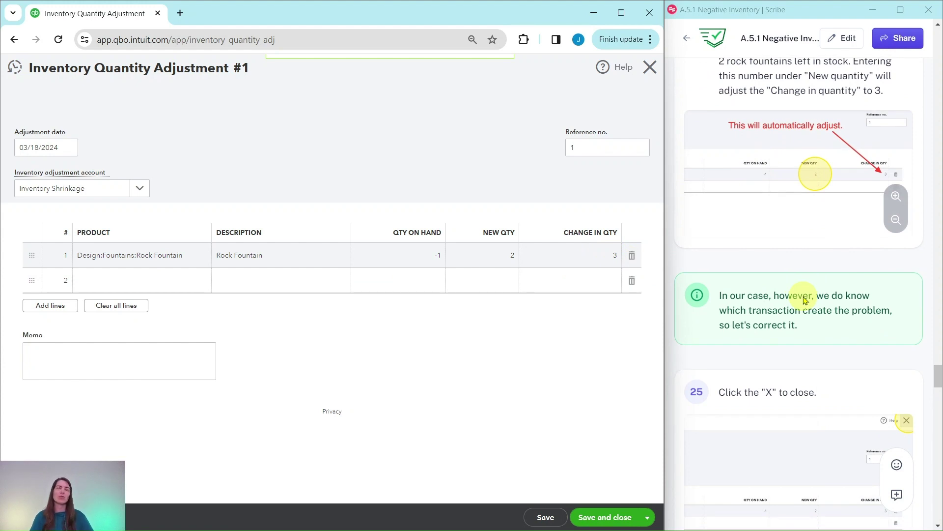
pyautogui.scroll(-3, 805, 299)
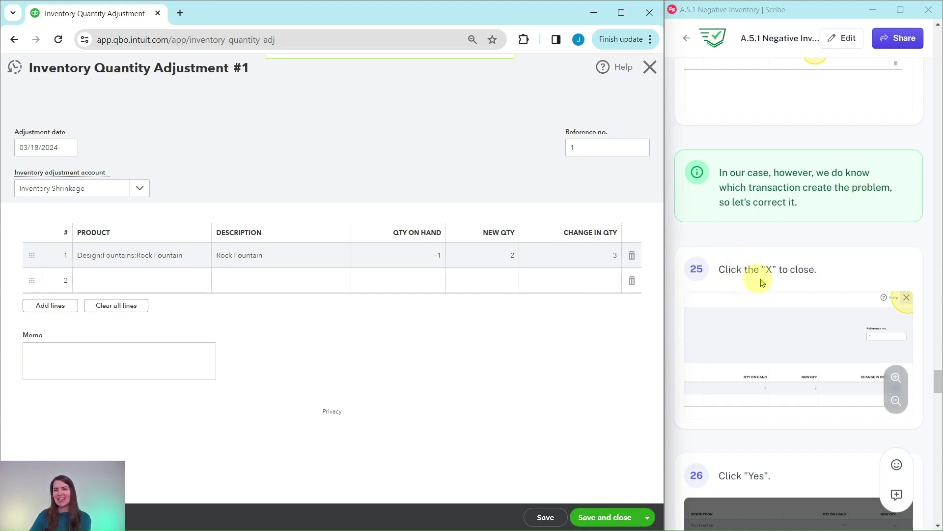
pyautogui.click(651, 71)
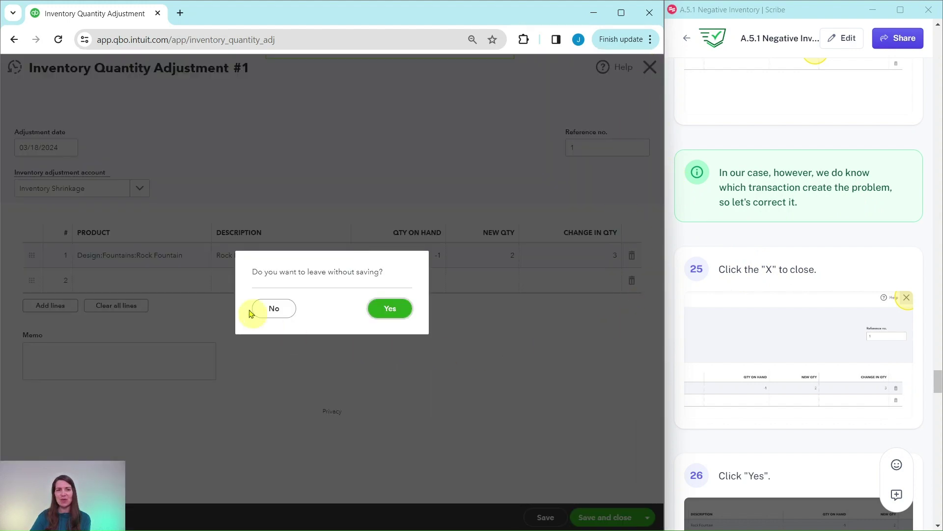
pyautogui.click(391, 309)
# Go to the list of expense transactions and dismiss the tip about managing columns
pyautogui.scroll(-10, 786, 295)
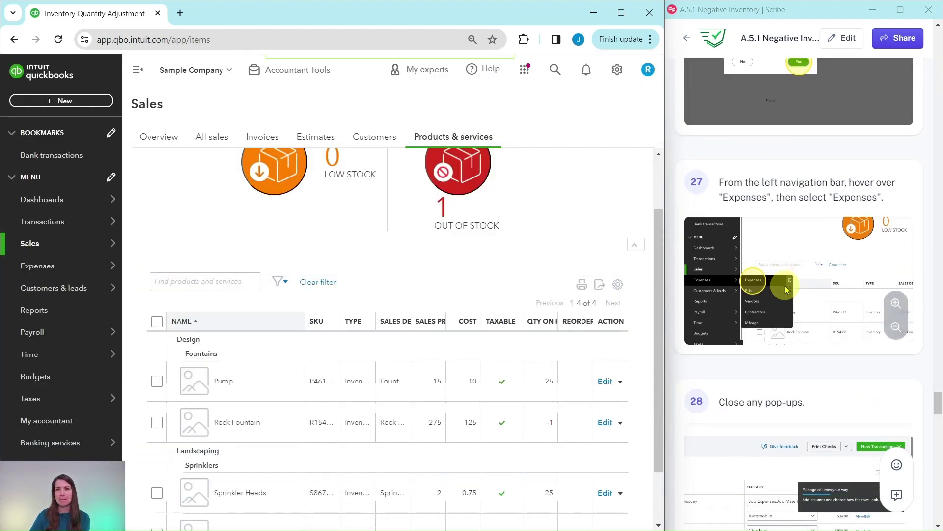
pyautogui.scroll(-3, 787, 290)
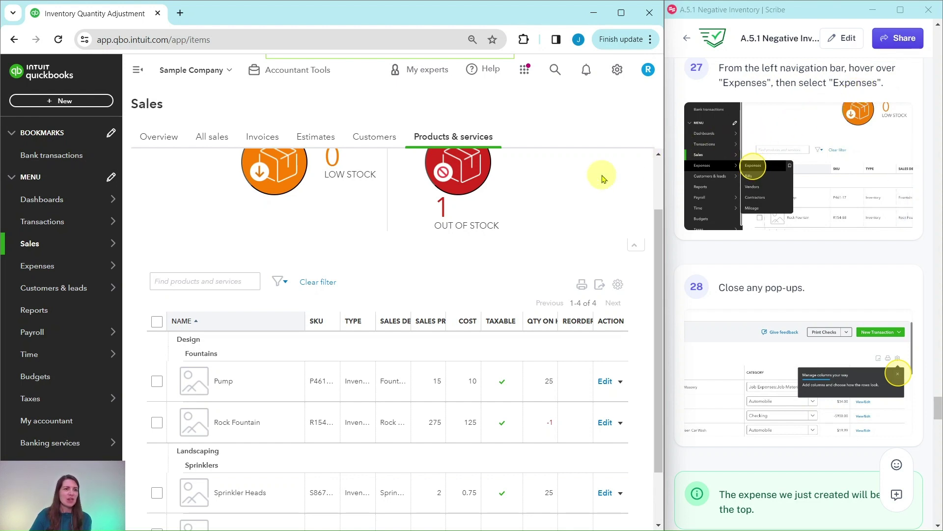
pyautogui.moveTo(41, 269)
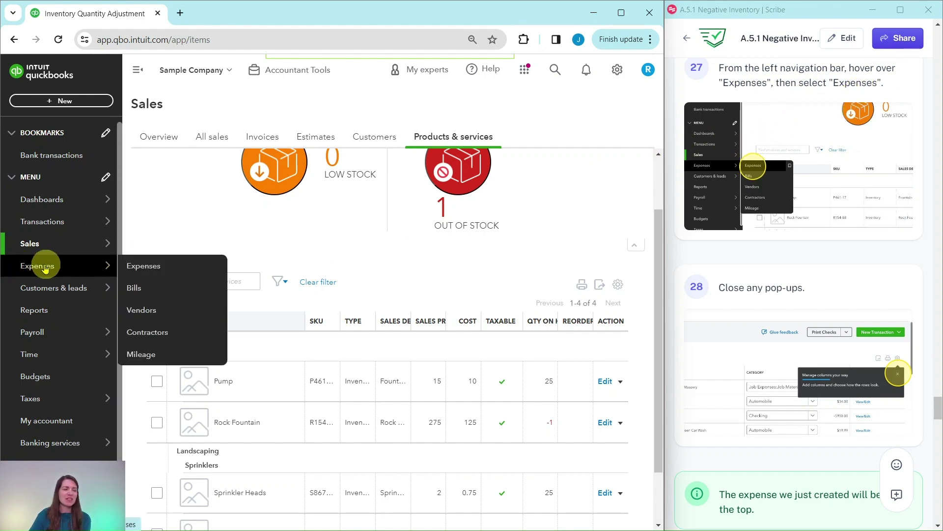
pyautogui.click(140, 267)
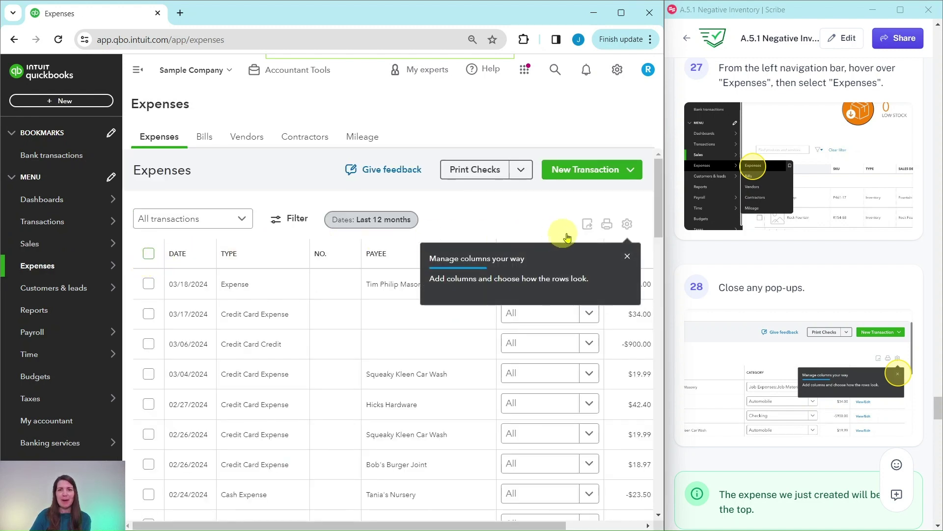
pyautogui.click(628, 257)
# Open the 03/18/2024 Tim Philip Masonry expense for editing
pyautogui.scroll(-5, 739, 344)
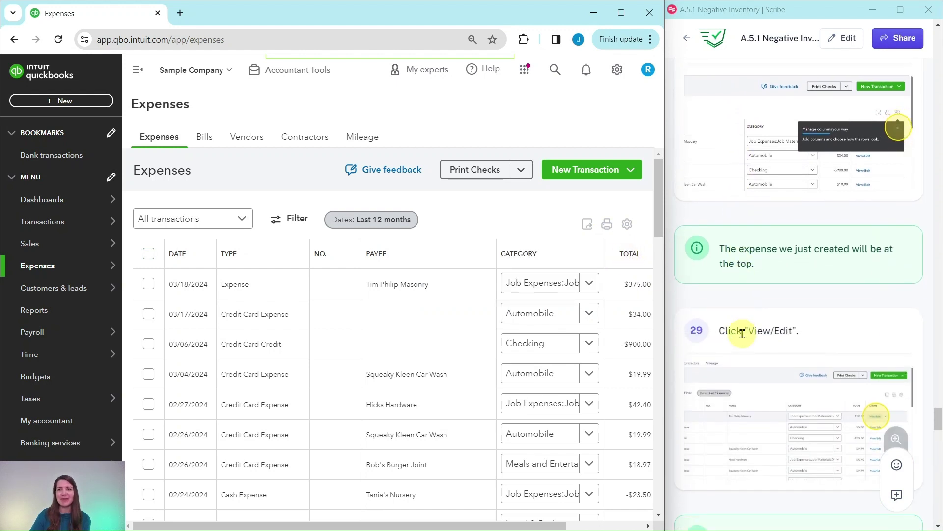
pyautogui.scroll(-3, 742, 334)
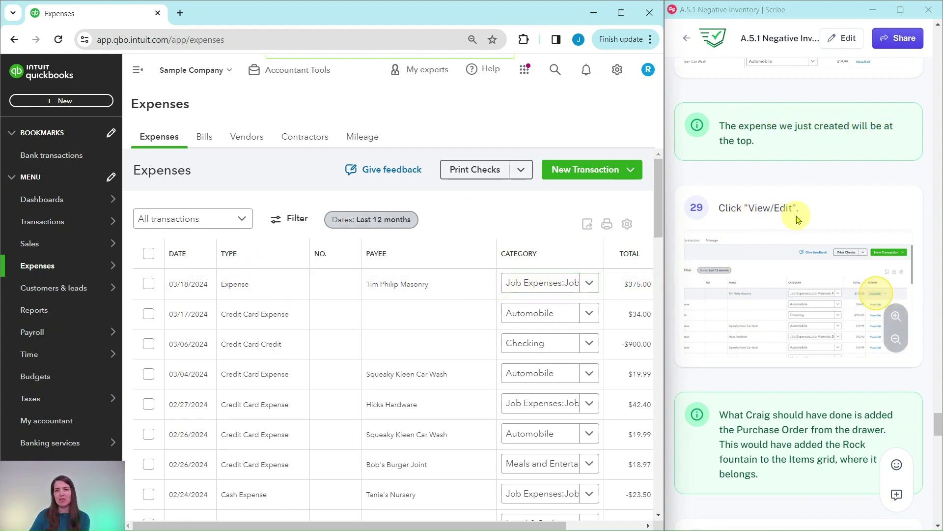
pyautogui.moveTo(552, 525); pyautogui.dragTo(635, 527)
pyautogui.click(585, 290)
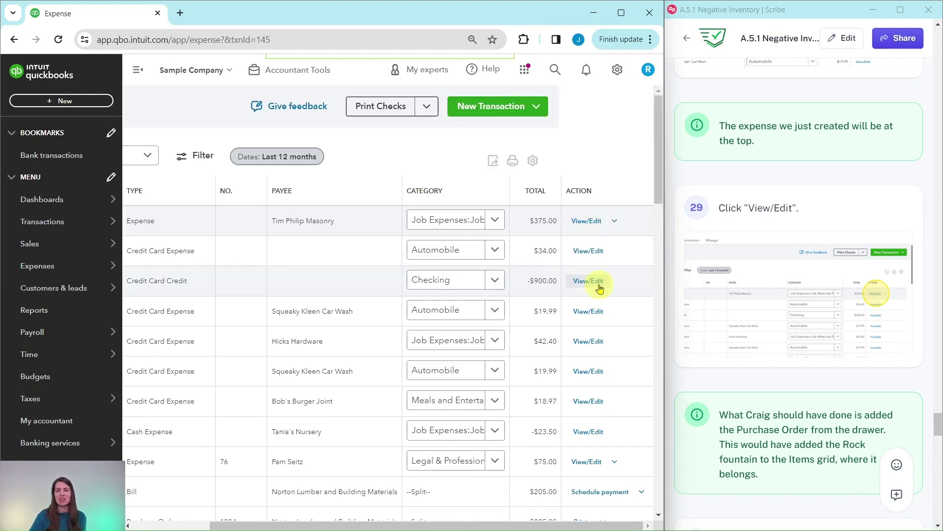
# Add the Rock Fountain purchase order to the expense and collapse the drawer to show the full item details
pyautogui.scroll(-6, 791, 248)
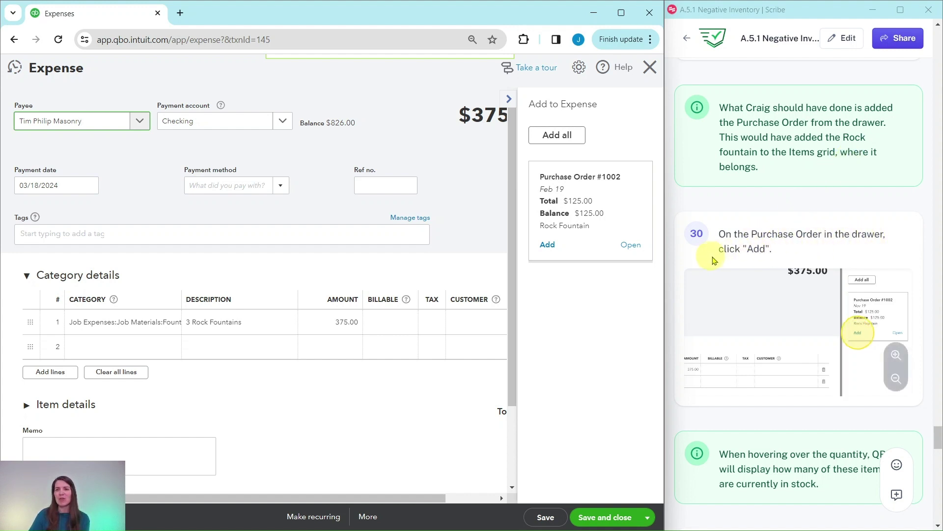
pyautogui.click(547, 244)
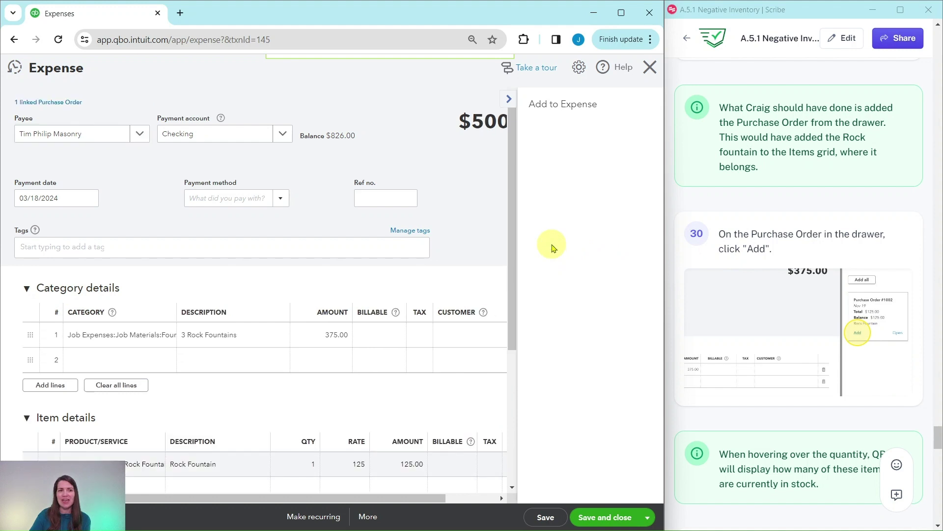
pyautogui.click(509, 98)
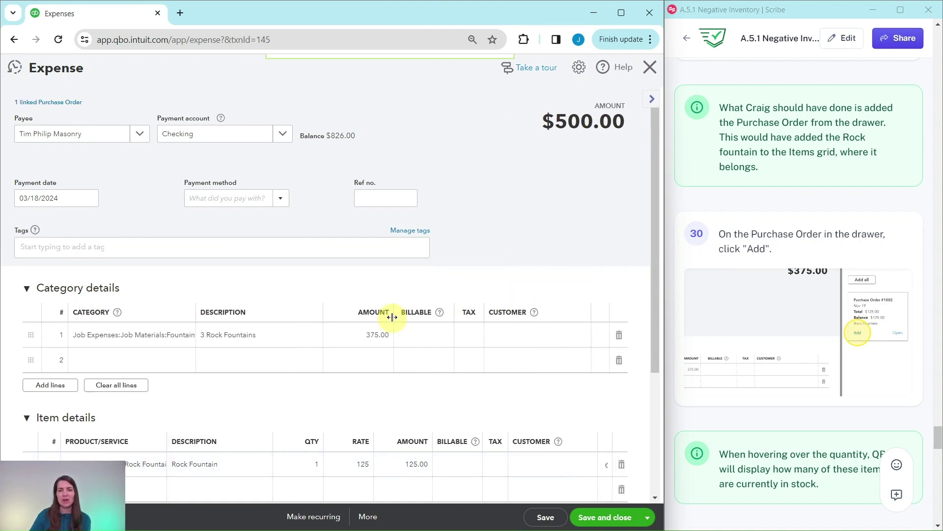
pyautogui.scroll(-2, 470, 294)
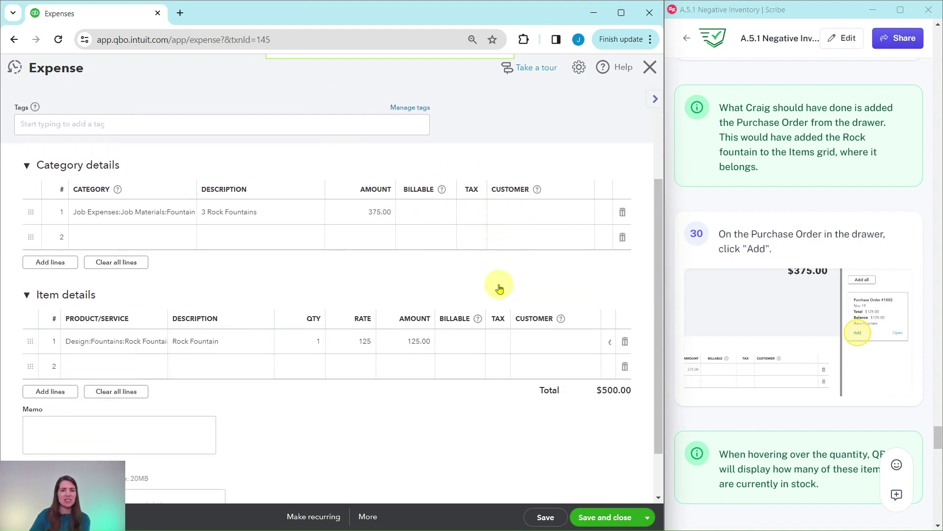
pyautogui.moveTo(287, 350)
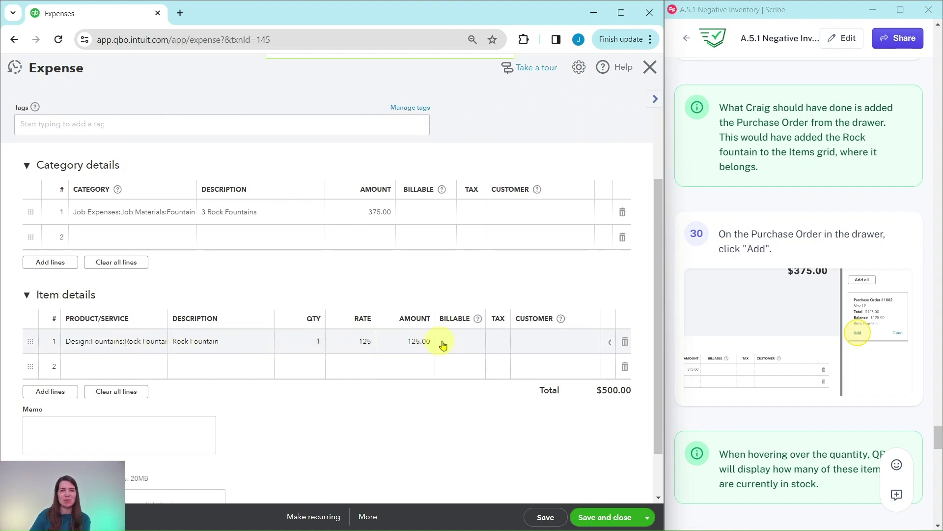
pyautogui.scroll(-5, 763, 339)
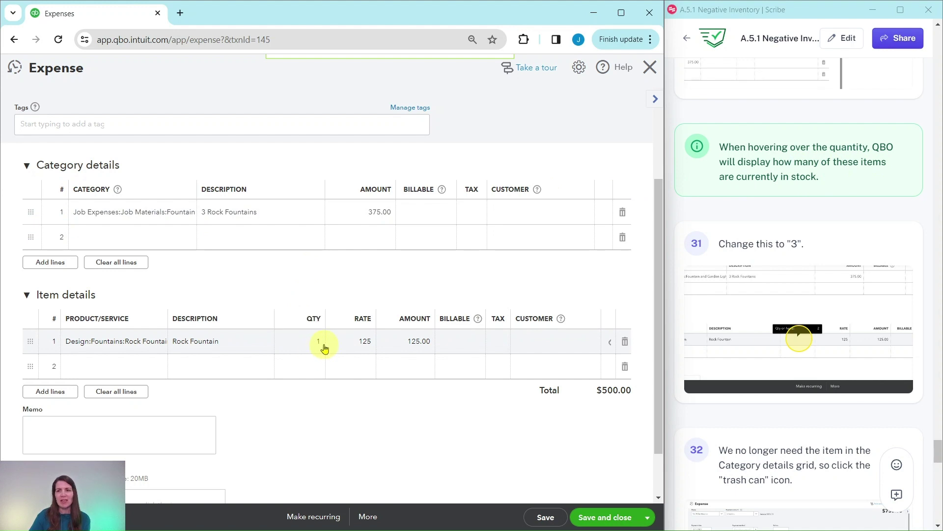
# Set the quantity of the Rock Fountain line in the item details to 3
pyautogui.moveTo(321, 347)
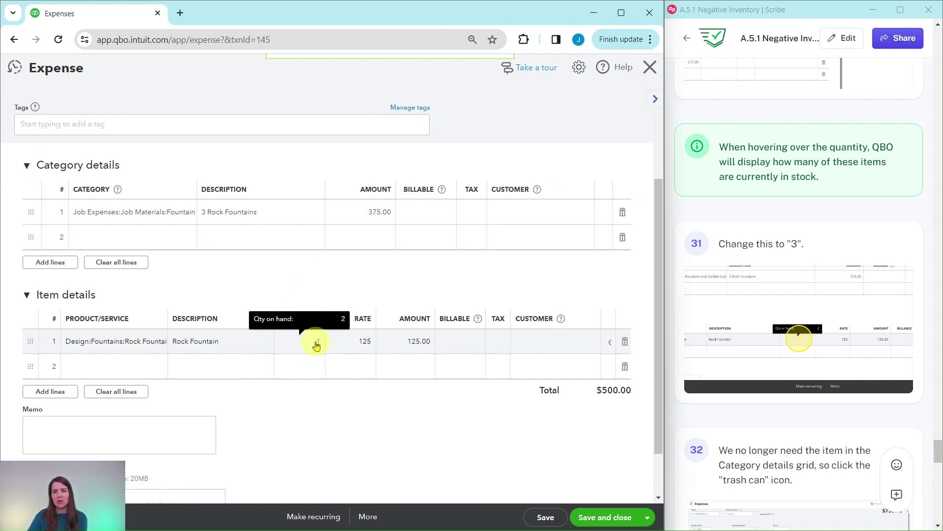
pyautogui.click(316, 341)
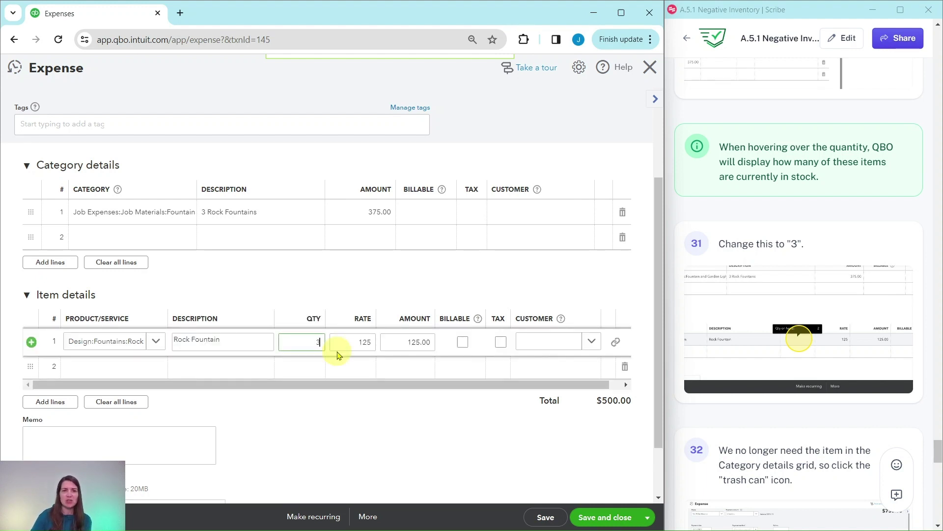
pyautogui.click(365, 280)
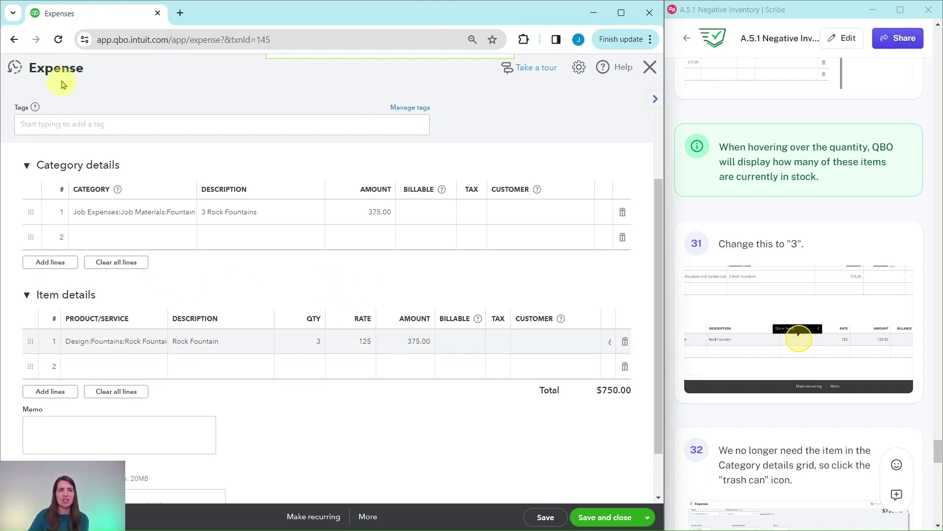
# Delete the 3 Rock Fountains line from the category details, then save and close the expense
pyautogui.scroll(-5, 821, 295)
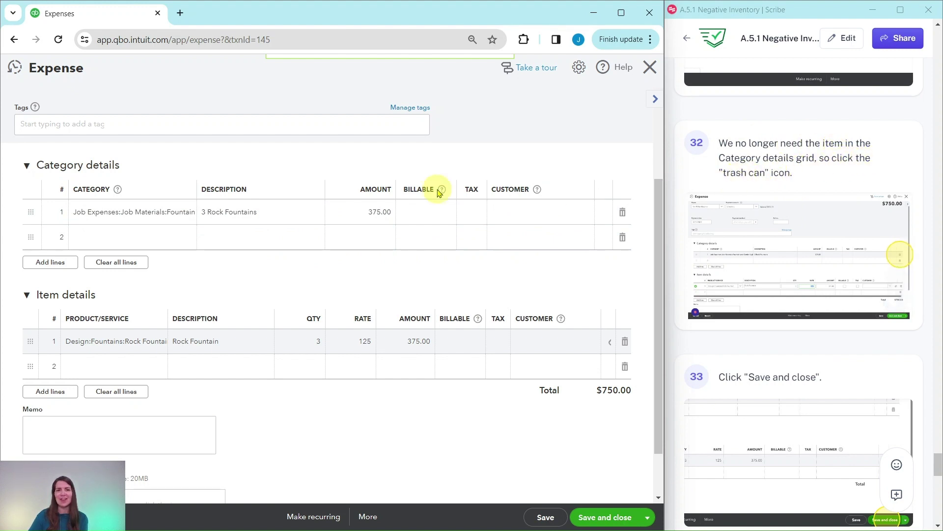
pyautogui.click(622, 213)
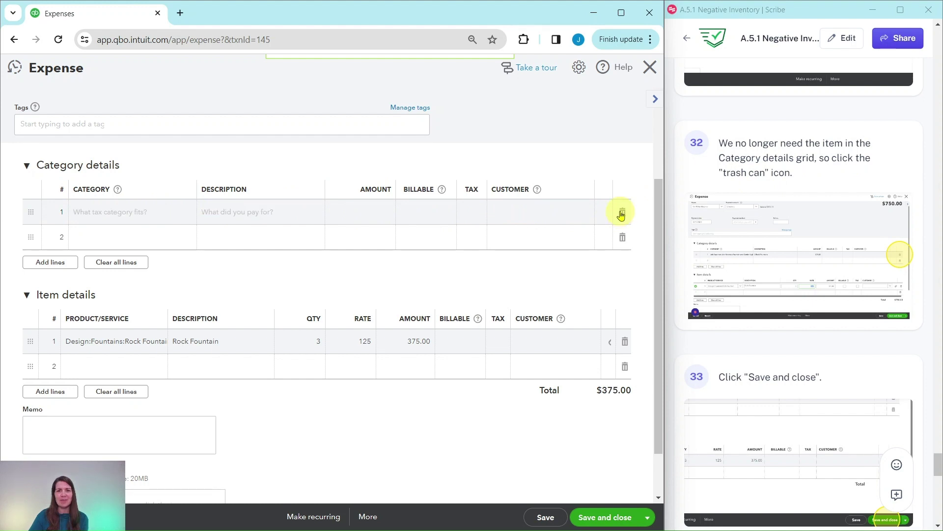
pyautogui.moveTo(306, 346)
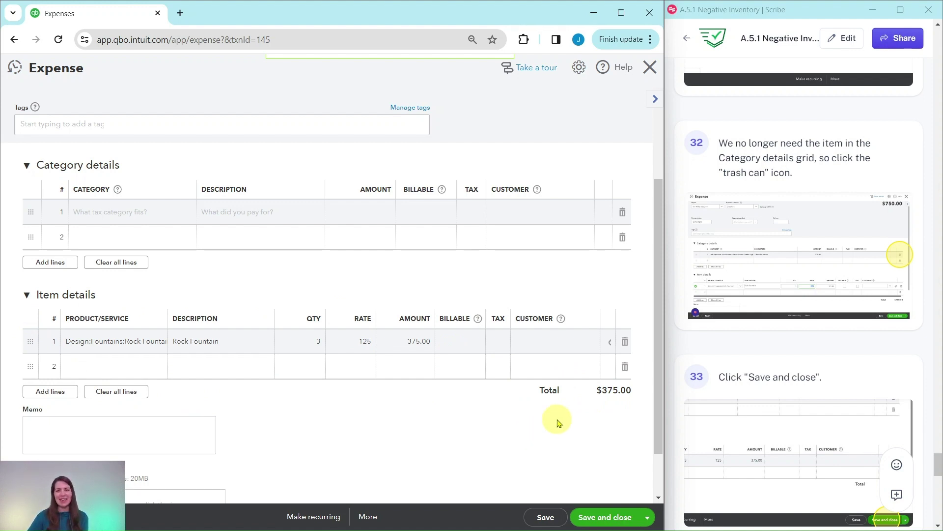
pyautogui.click(601, 516)
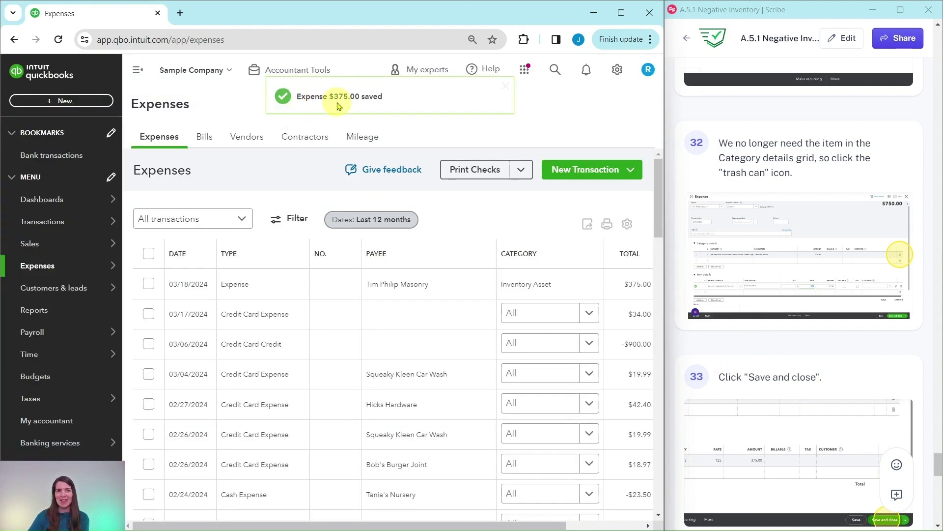
# Go to the products and services list and check the Rock Fountain's quantity on hand
pyautogui.scroll(-10, 737, 375)
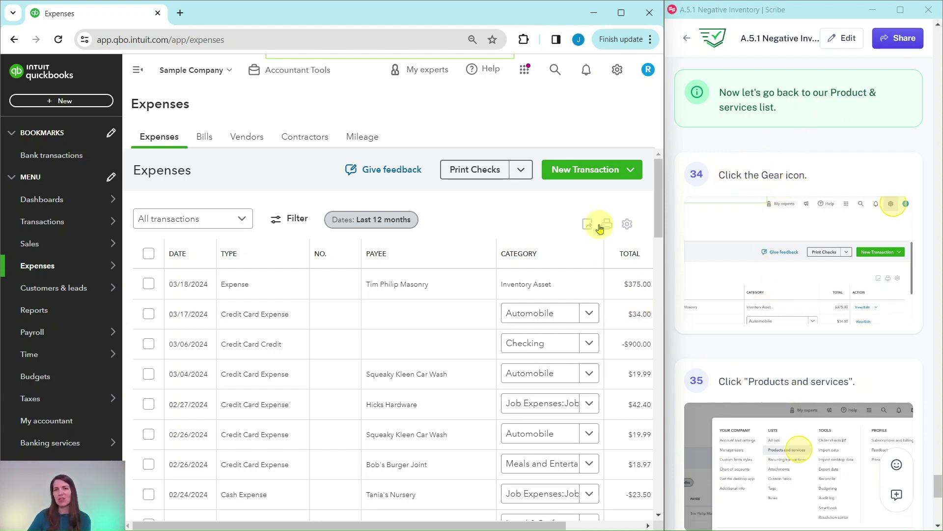
pyautogui.click(620, 73)
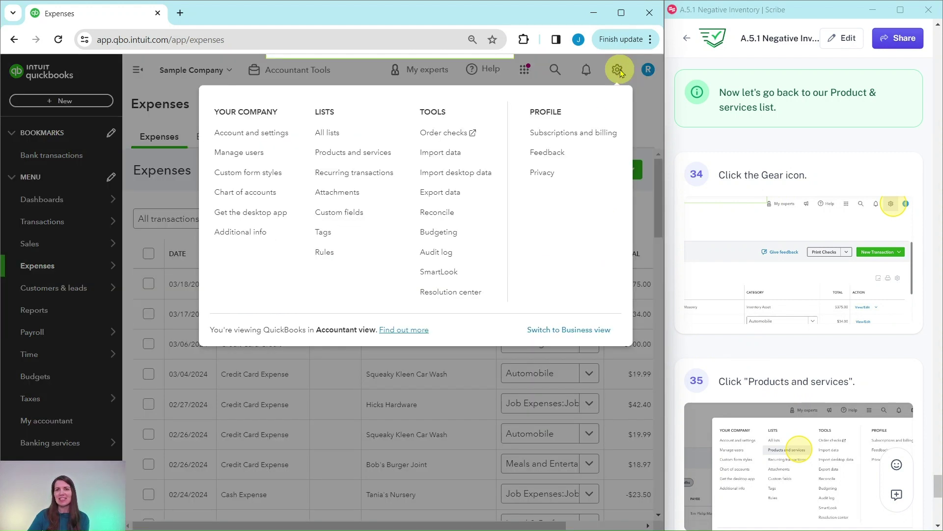
pyautogui.click(336, 160)
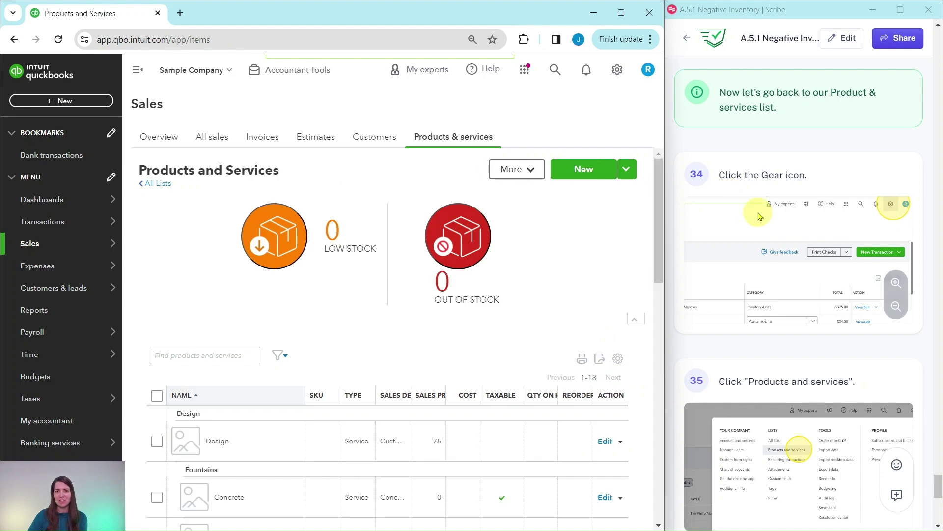
pyautogui.scroll(-7, 758, 210)
pyautogui.scroll(-2, 758, 211)
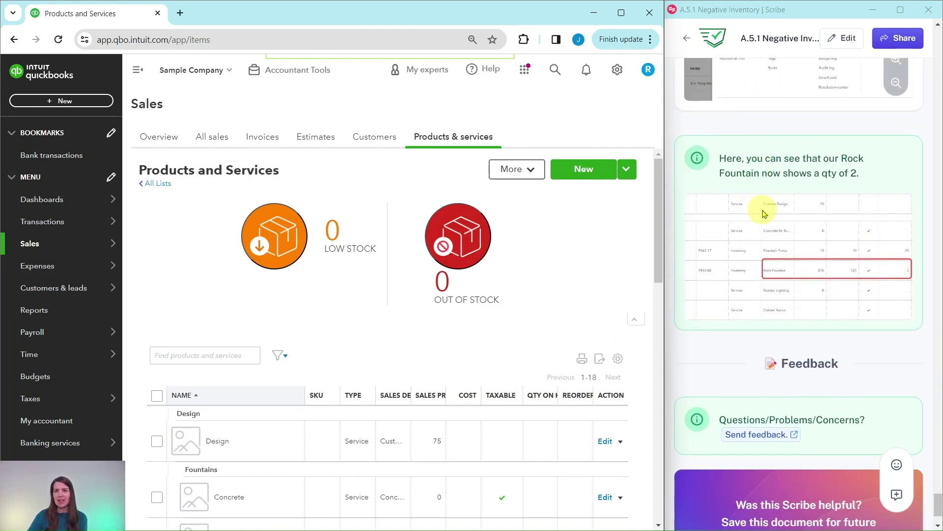
pyautogui.scroll(2, 776, 211)
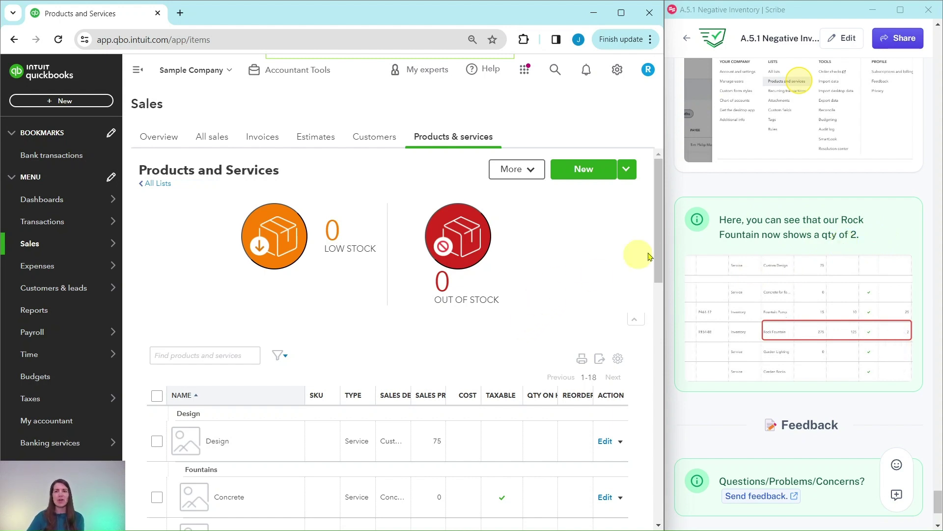
pyautogui.scroll(-4, 551, 295)
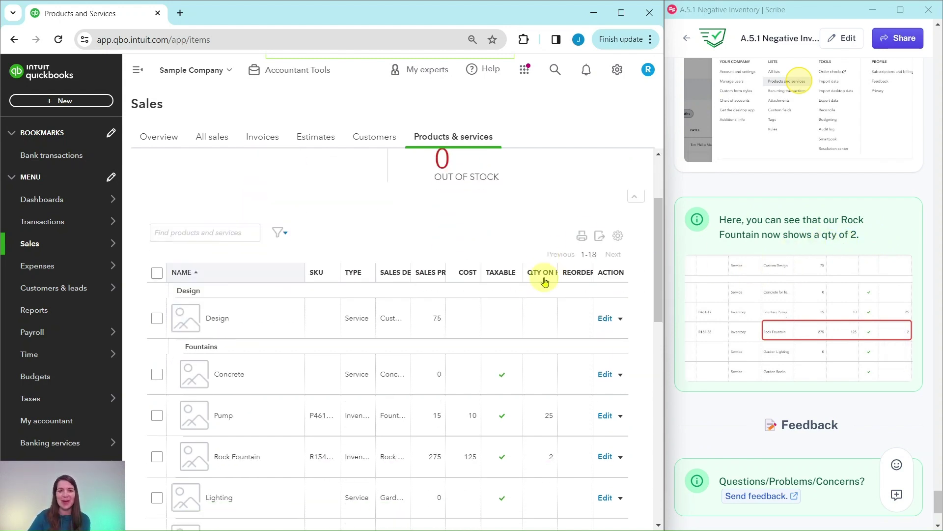
pyautogui.scroll(-1, 555, 303)
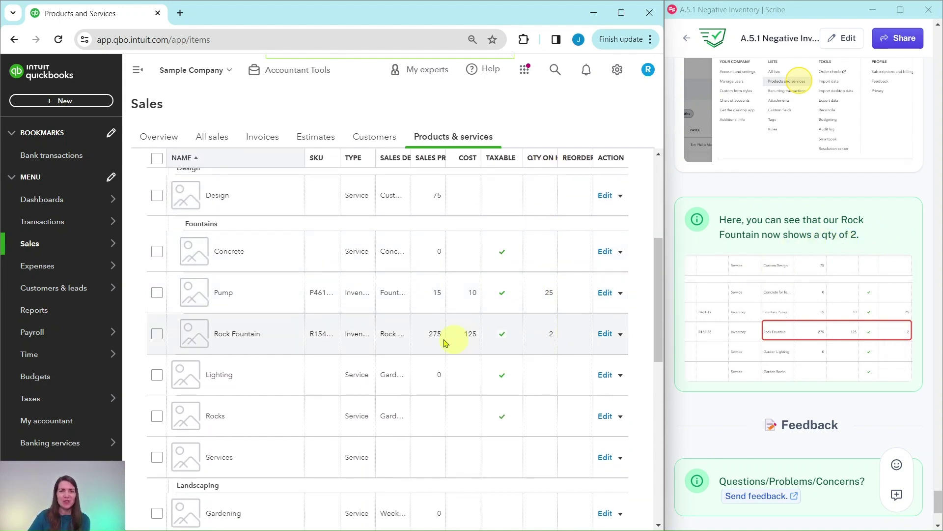